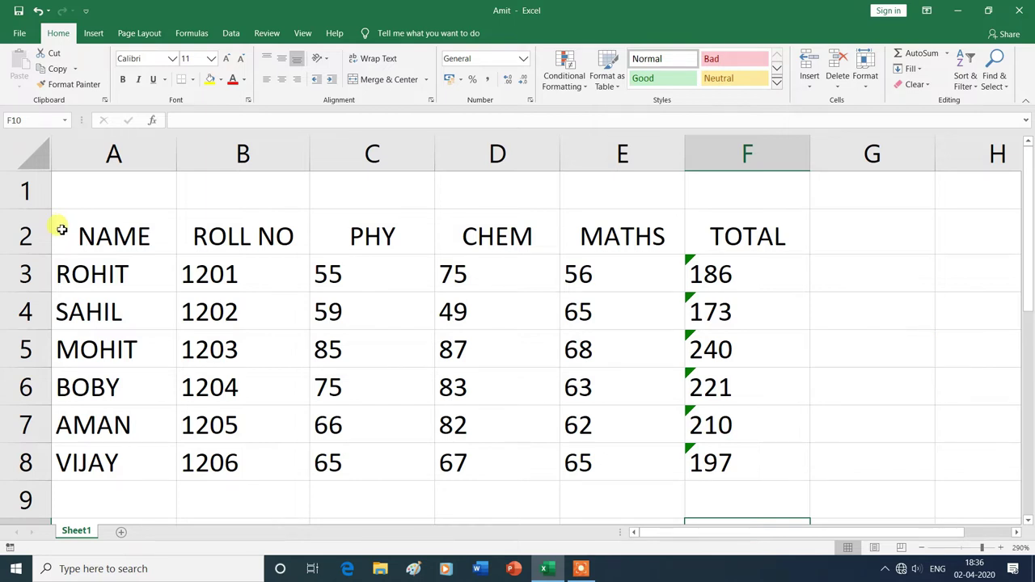
- Left-align the A2:F2 header labels, NAME through TOTAL
{"action": "left_click_drag", "start_coordinate": [61, 230], "coordinate": [700, 234]}
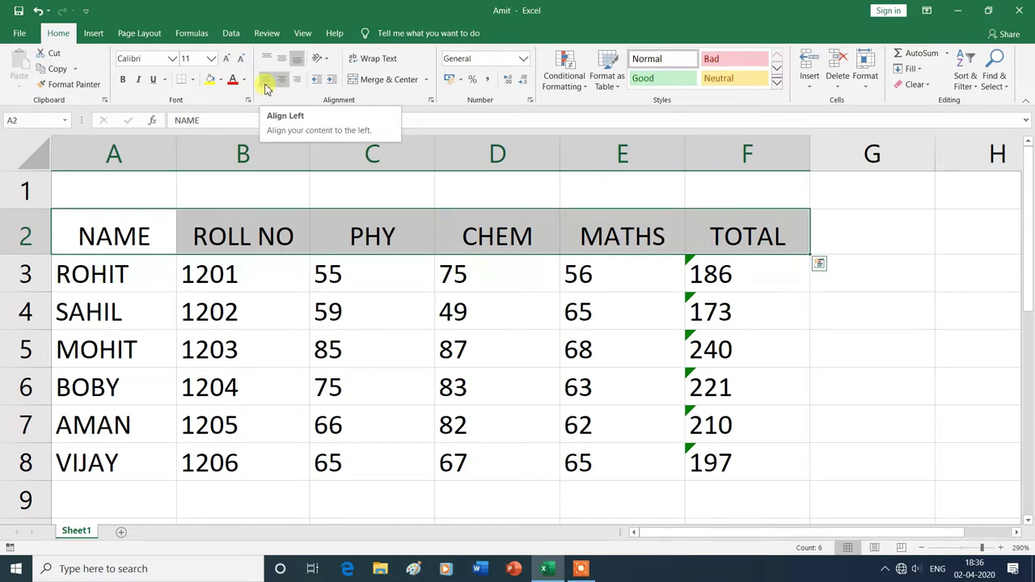
{"action": "left_click", "coordinate": [265, 84]}
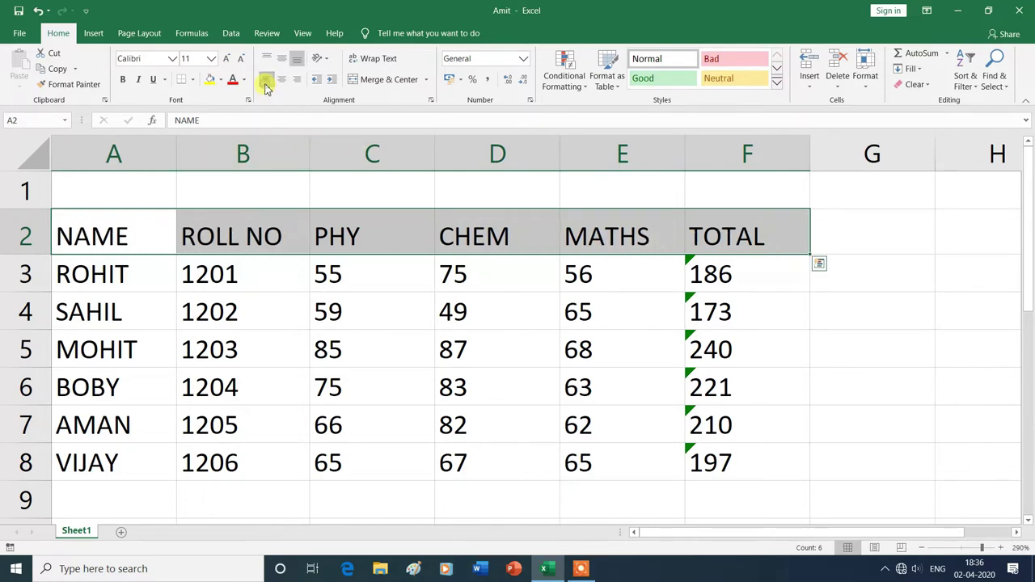
{"action": "left_click", "coordinate": [923, 349]}
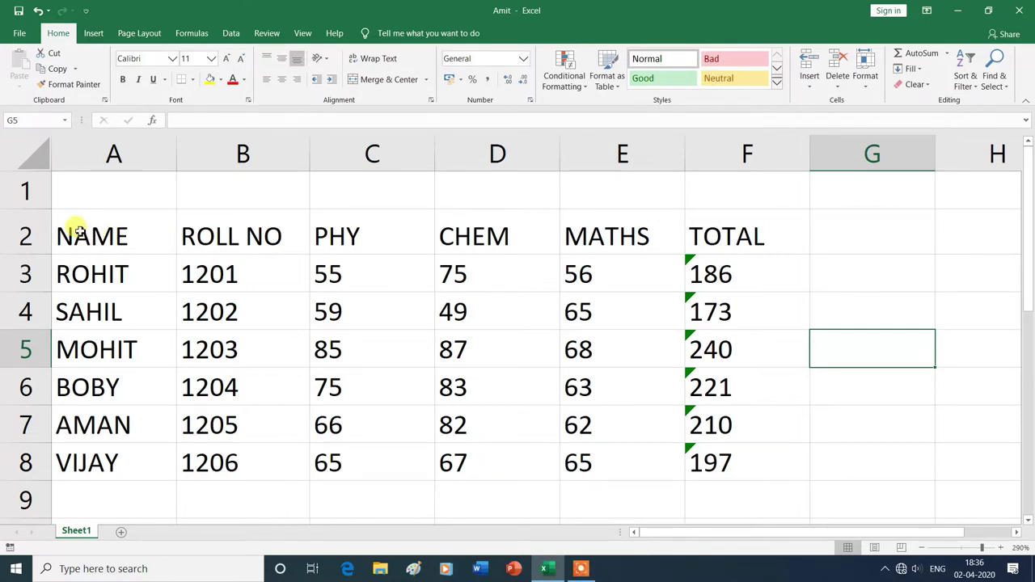
- Apply Center alignment to the A2:F2 header labels
{"action": "left_click_drag", "start_coordinate": [78, 229], "coordinate": [697, 230]}
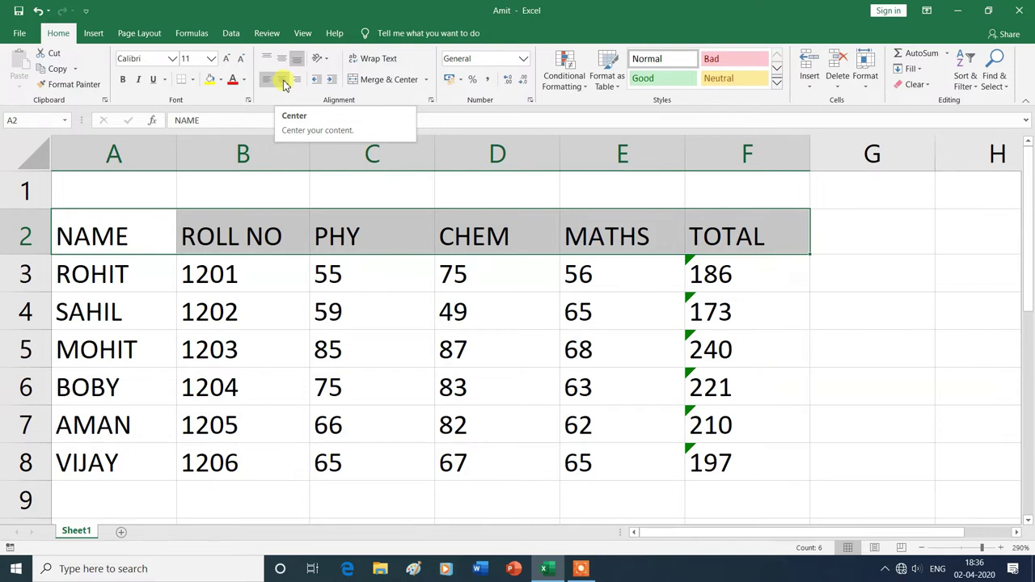
{"action": "left_click", "coordinate": [285, 84]}
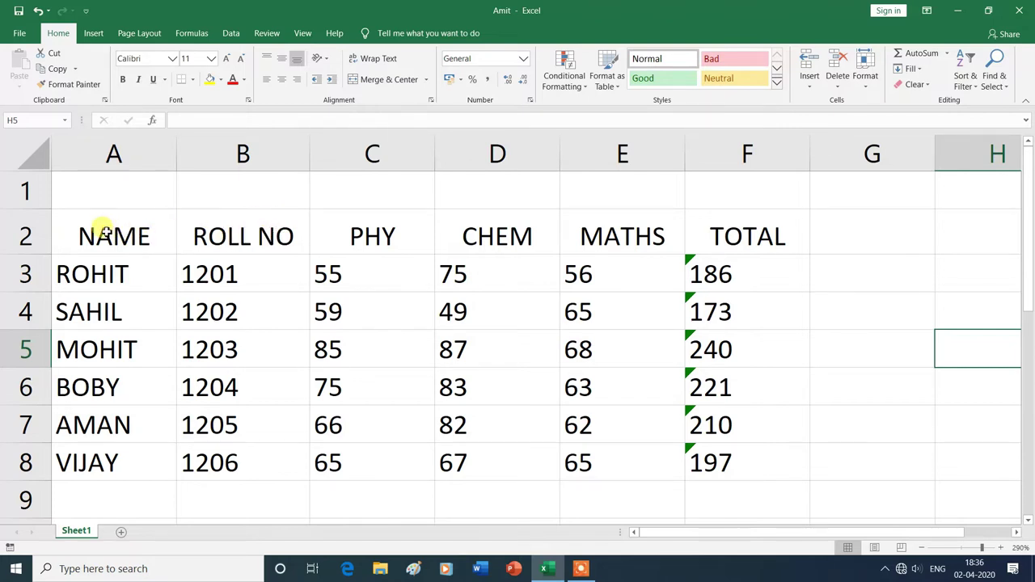
- Right-align the A2:F2 header labels, NAME through TOTAL
{"action": "left_click_drag", "start_coordinate": [74, 225], "coordinate": [720, 234]}
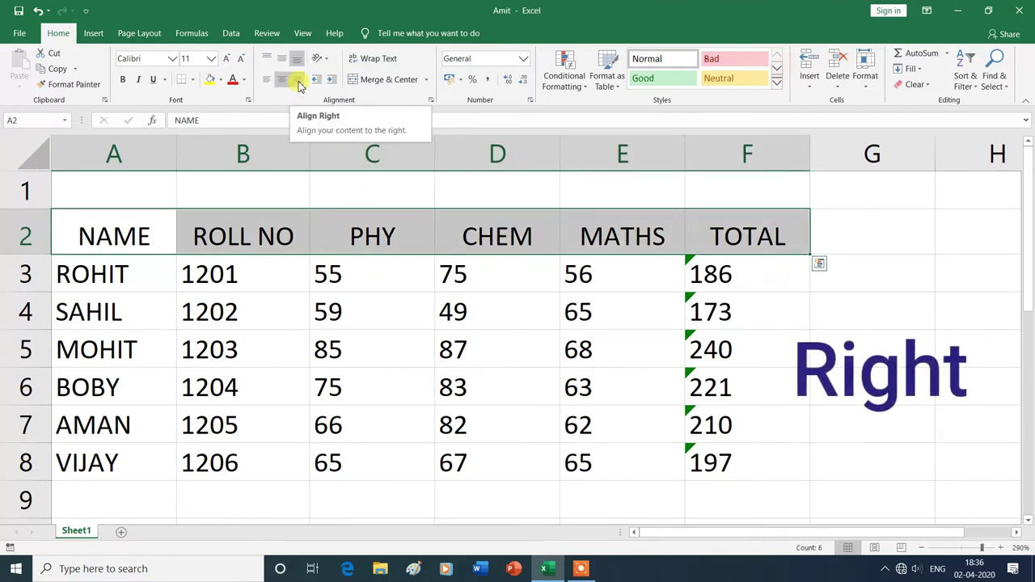
{"action": "left_click", "coordinate": [298, 81]}
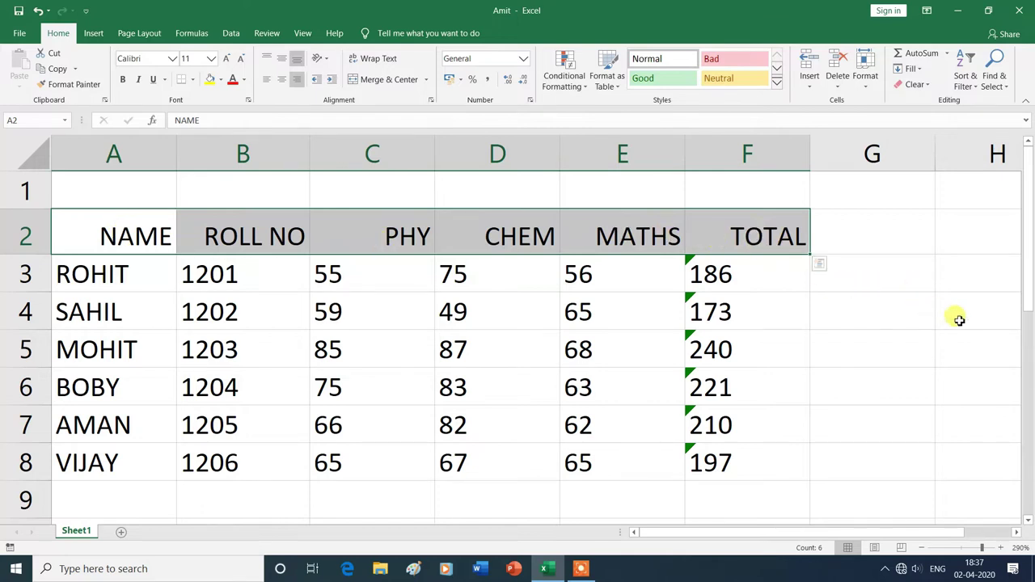
{"action": "left_click", "coordinate": [985, 317]}
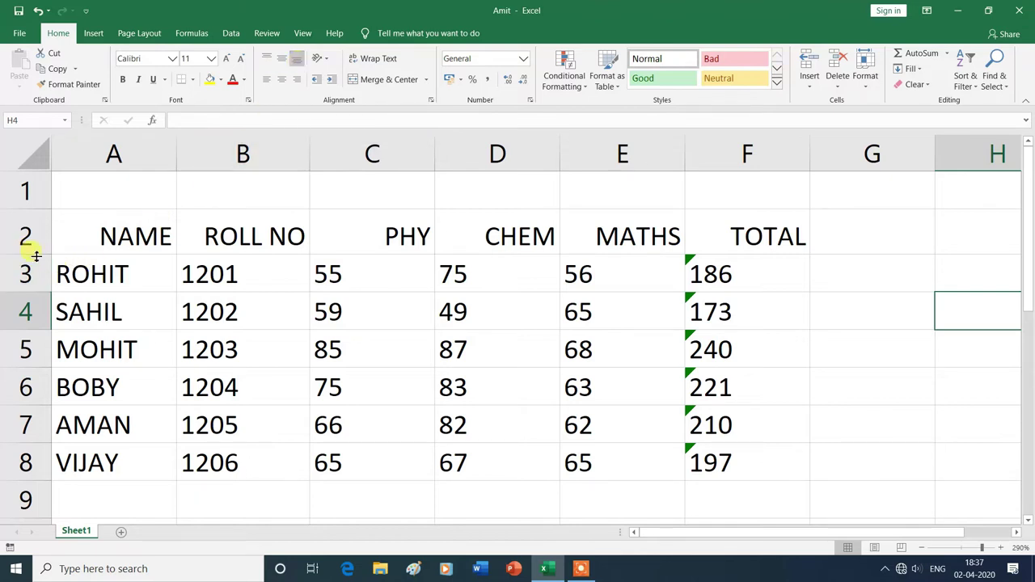
- Drag row 2's border down to enlarge it, then select headers A2:F2
{"action": "left_click_drag", "start_coordinate": [36, 255], "coordinate": [36, 291]}
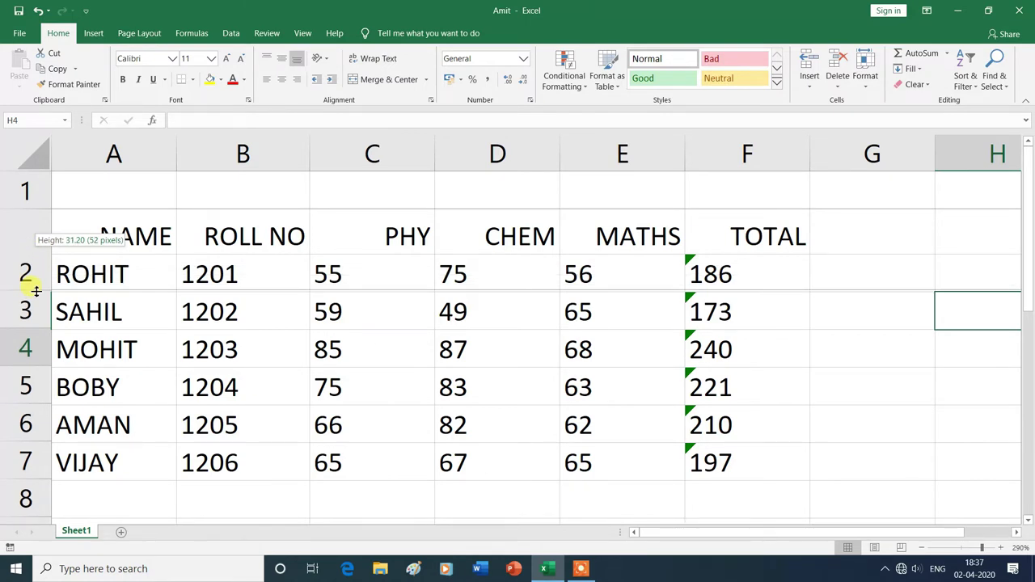
{"action": "left_click_drag", "start_coordinate": [36, 291], "coordinate": [38, 289]}
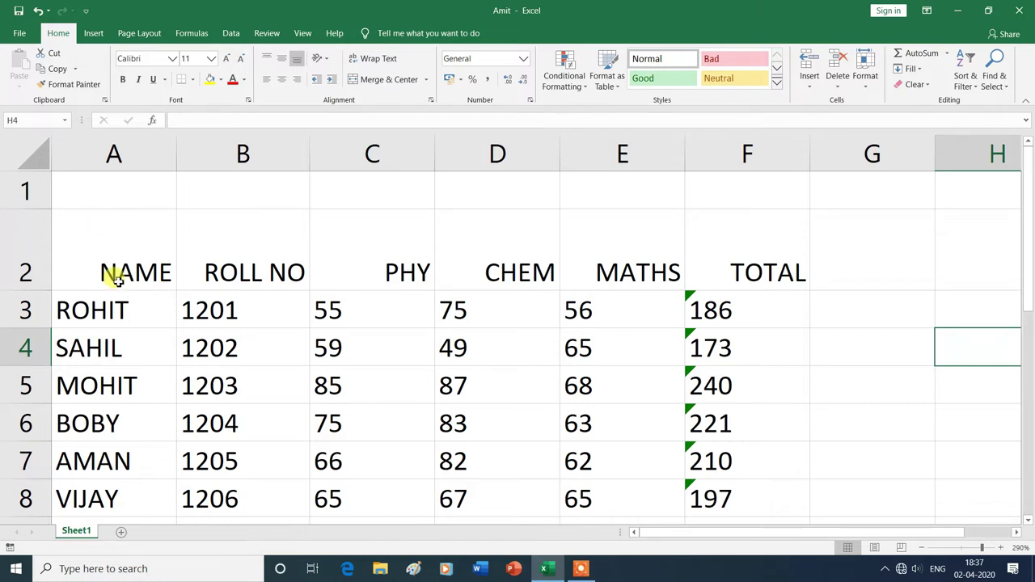
{"action": "left_click_drag", "start_coordinate": [75, 271], "coordinate": [752, 274]}
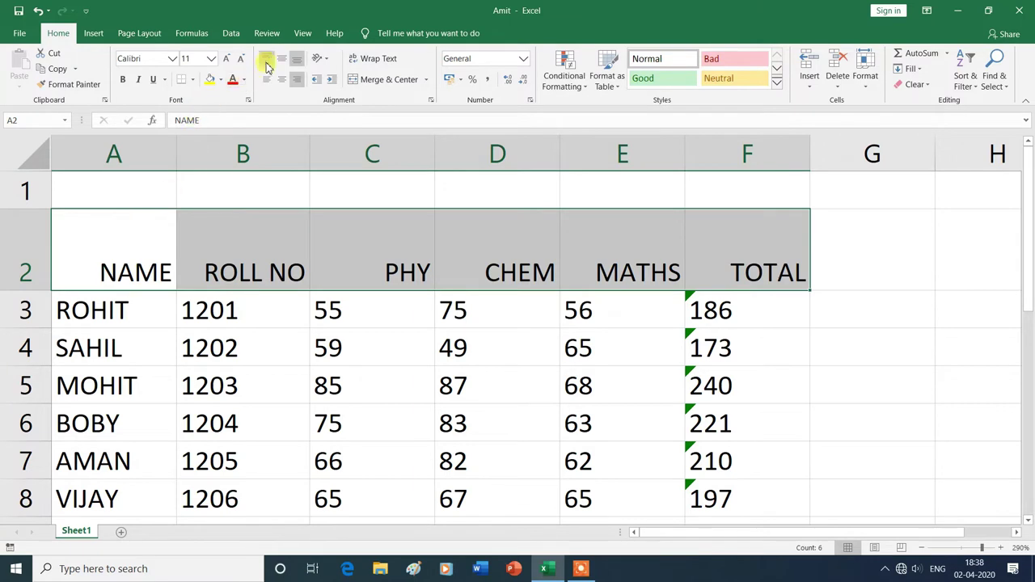
- Try Top Align on the A2:F2 headers, then settle on Middle Align
{"action": "left_click", "coordinate": [268, 59]}
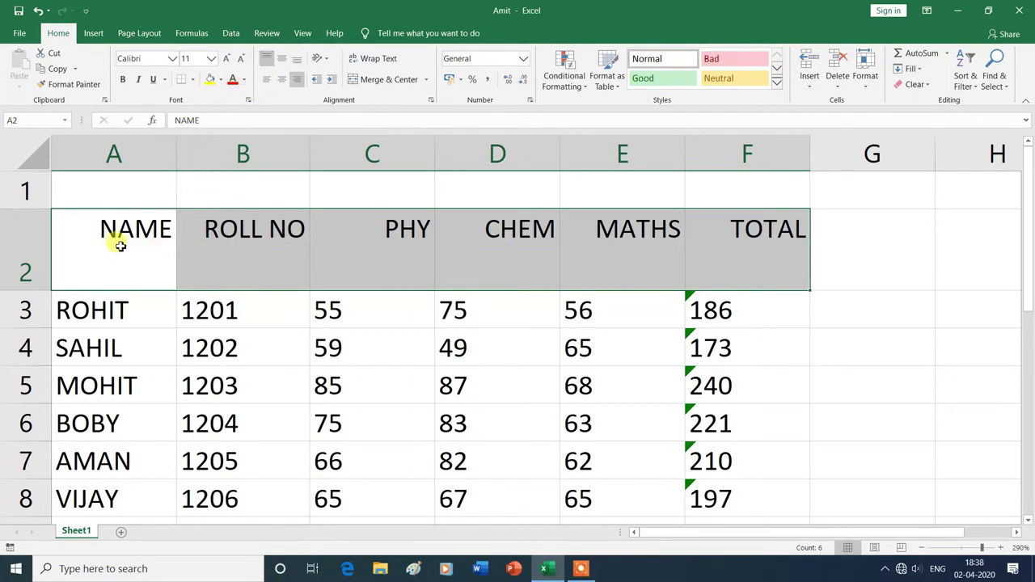
{"action": "left_click", "coordinate": [888, 420]}
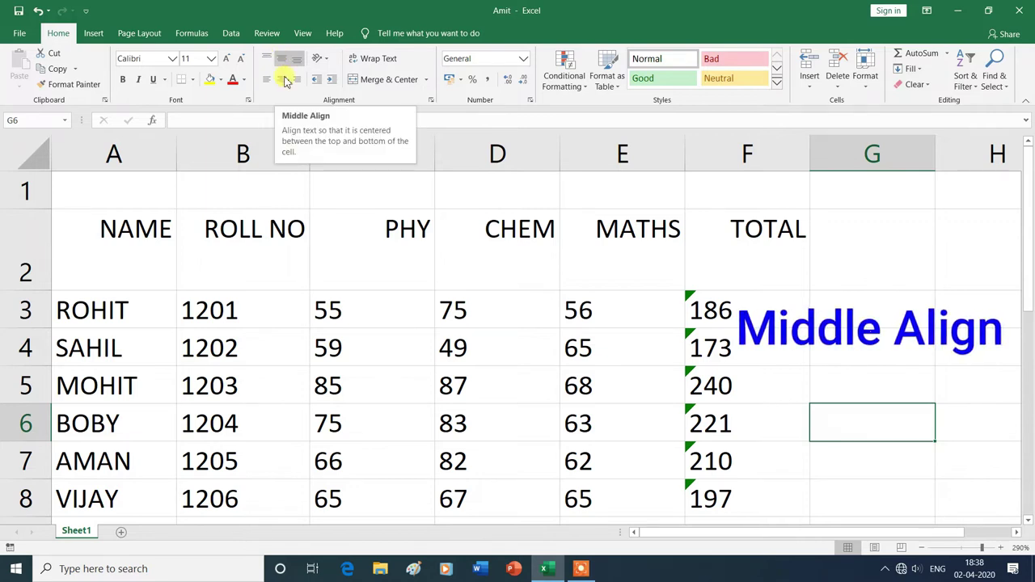
{"action": "left_click_drag", "start_coordinate": [73, 235], "coordinate": [707, 262]}
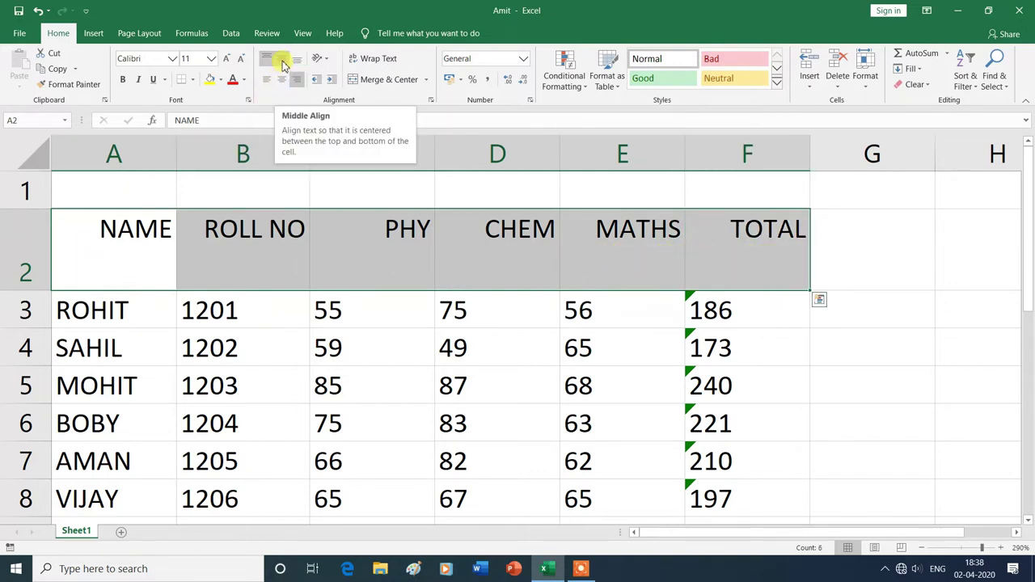
{"action": "left_click", "coordinate": [282, 63]}
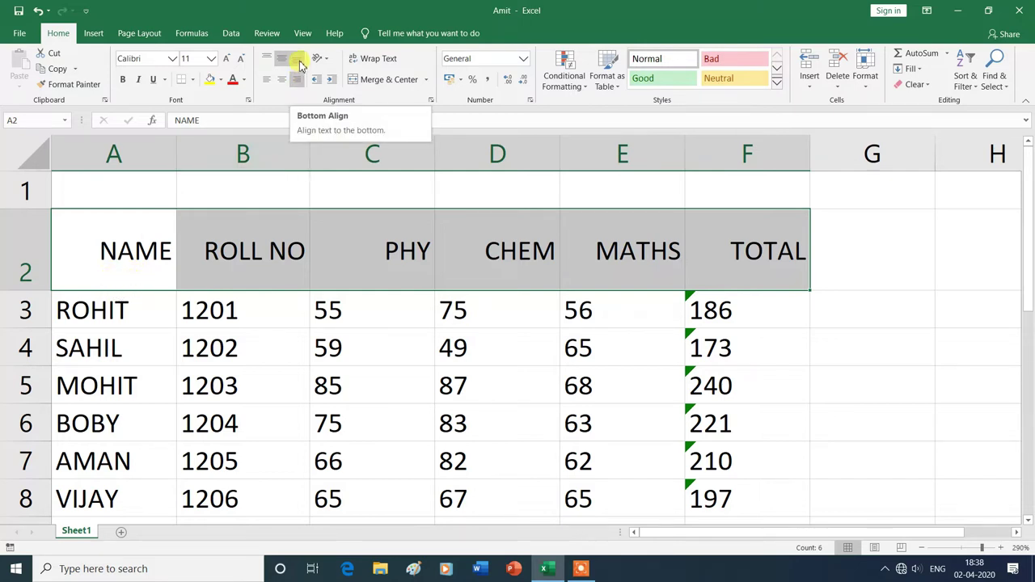
- Apply Bottom Align to the A2:F2 header labels
{"action": "left_click", "coordinate": [299, 63]}
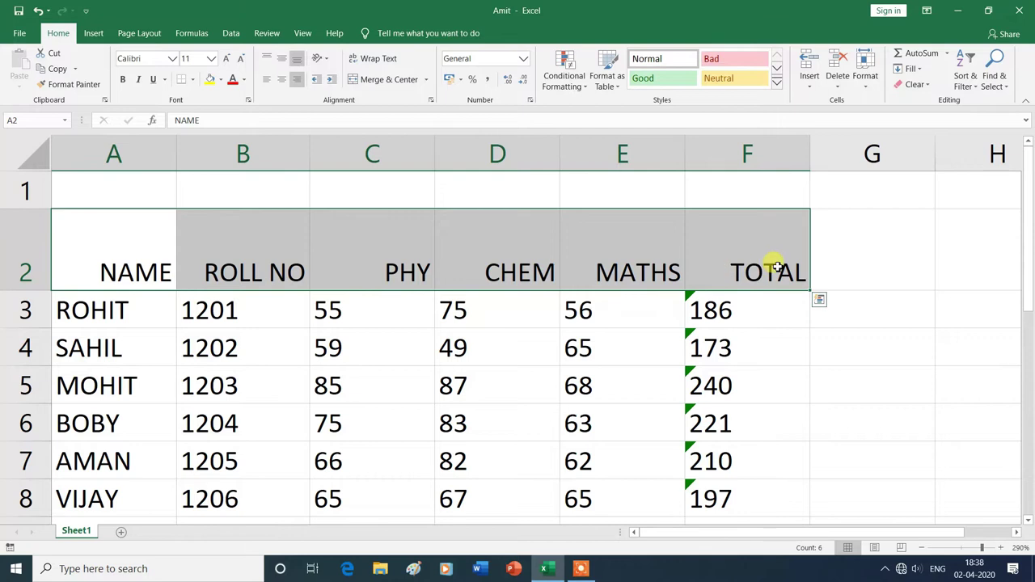
{"action": "key", "text": "ctrl+End"}
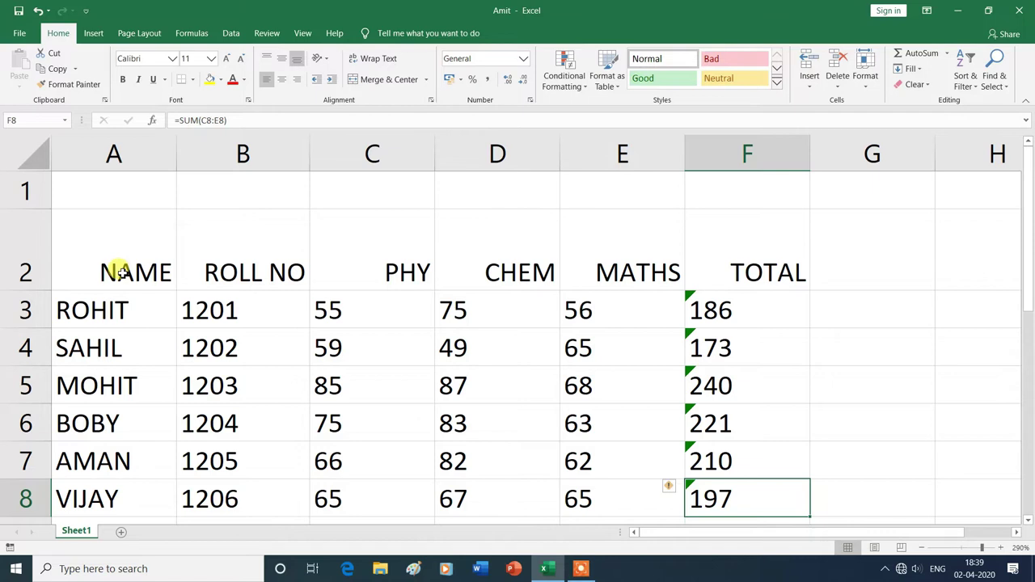
- Heighten row 2 to about 35.40 and reselect headers A2:F2
{"action": "left_click_drag", "start_coordinate": [40, 290], "coordinate": [41, 295]}
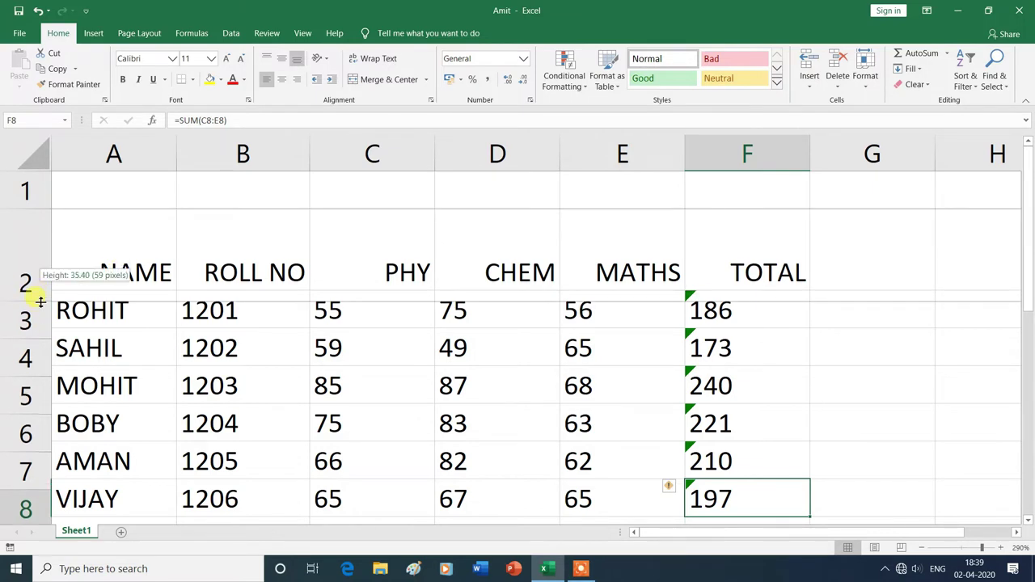
{"action": "left_click_drag", "start_coordinate": [41, 295], "coordinate": [40, 301]}
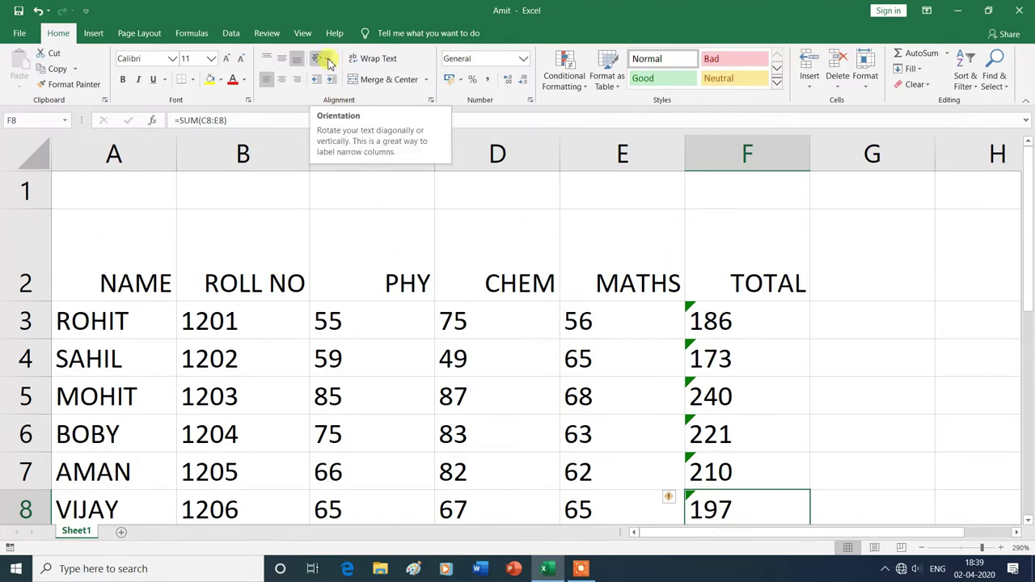
{"action": "left_click", "coordinate": [328, 63]}
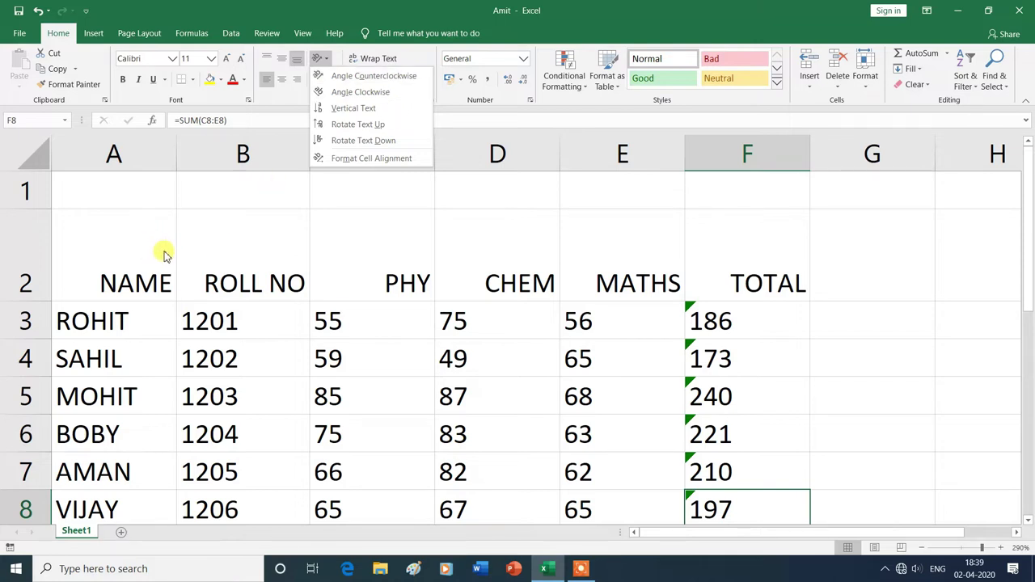
{"action": "left_click", "coordinate": [120, 240]}
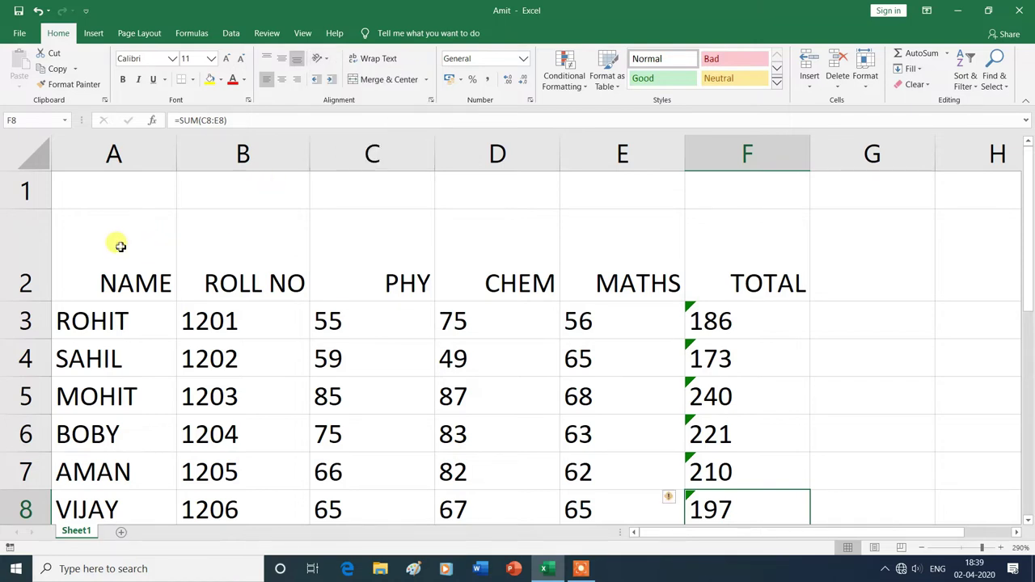
{"action": "left_click_drag", "start_coordinate": [104, 240], "coordinate": [347, 261]}
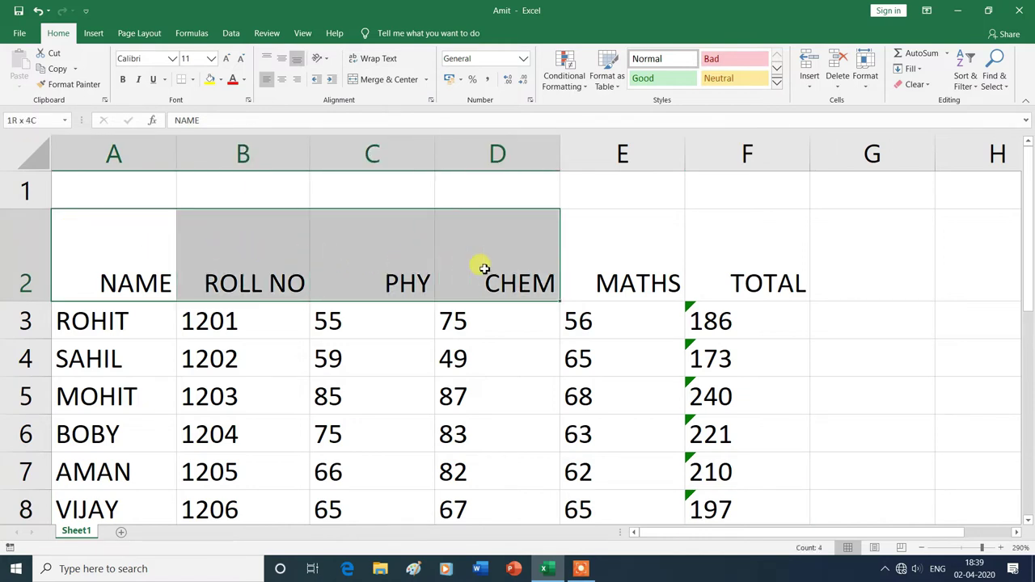
{"action": "left_click_drag", "start_coordinate": [347, 261], "coordinate": [700, 269]}
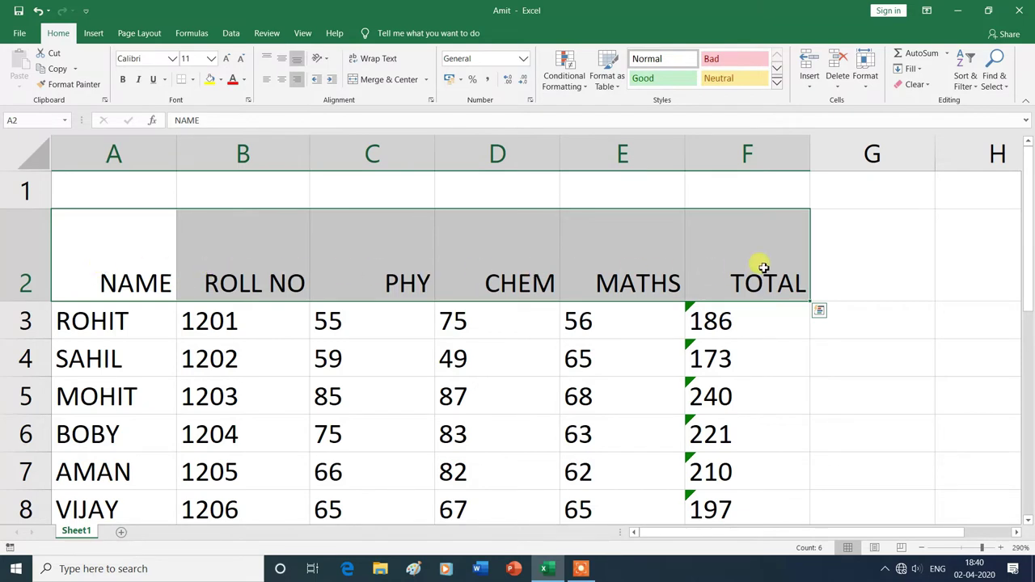
- Set the A2:F2 header orientation to Angle Counterclockwise and reselect them
{"action": "left_click", "coordinate": [329, 65]}
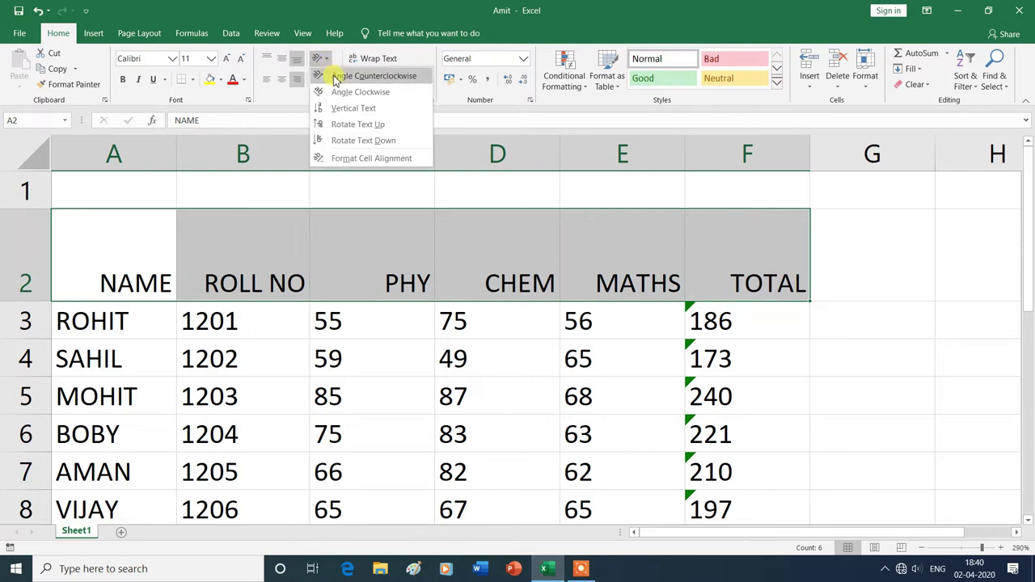
{"action": "left_click", "coordinate": [394, 80]}
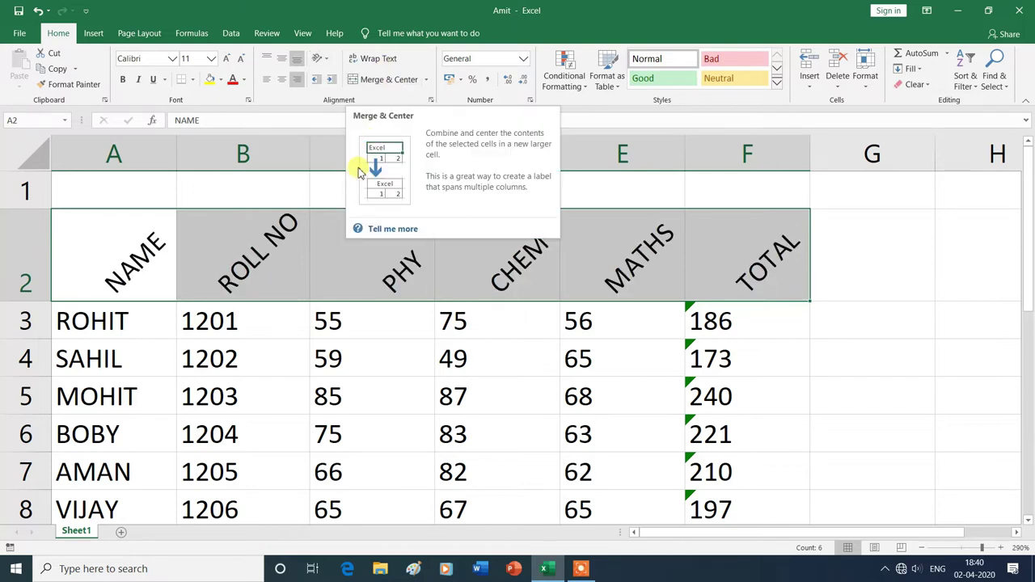
{"action": "left_click", "coordinate": [780, 510]}
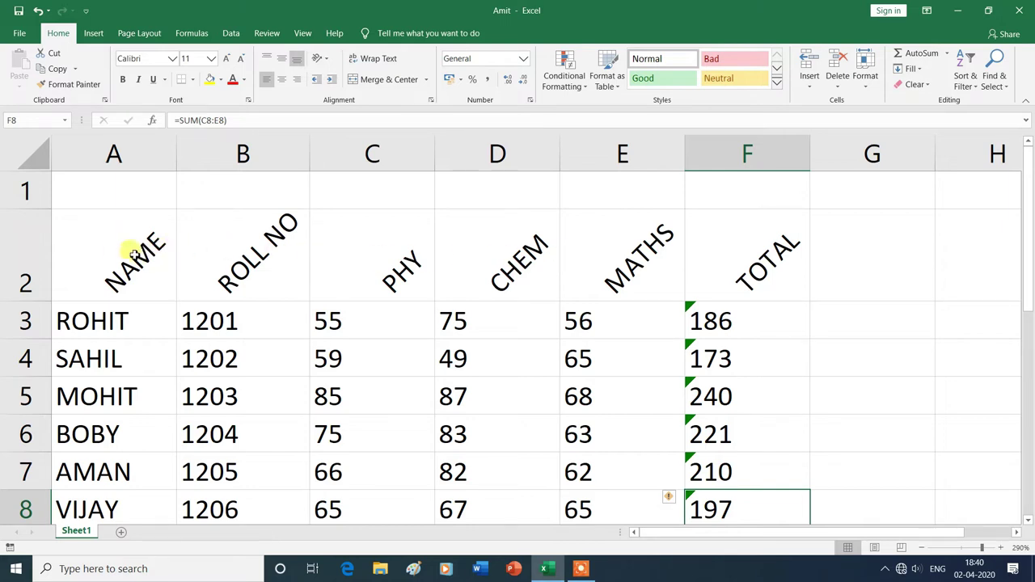
{"action": "left_click_drag", "start_coordinate": [81, 240], "coordinate": [720, 259]}
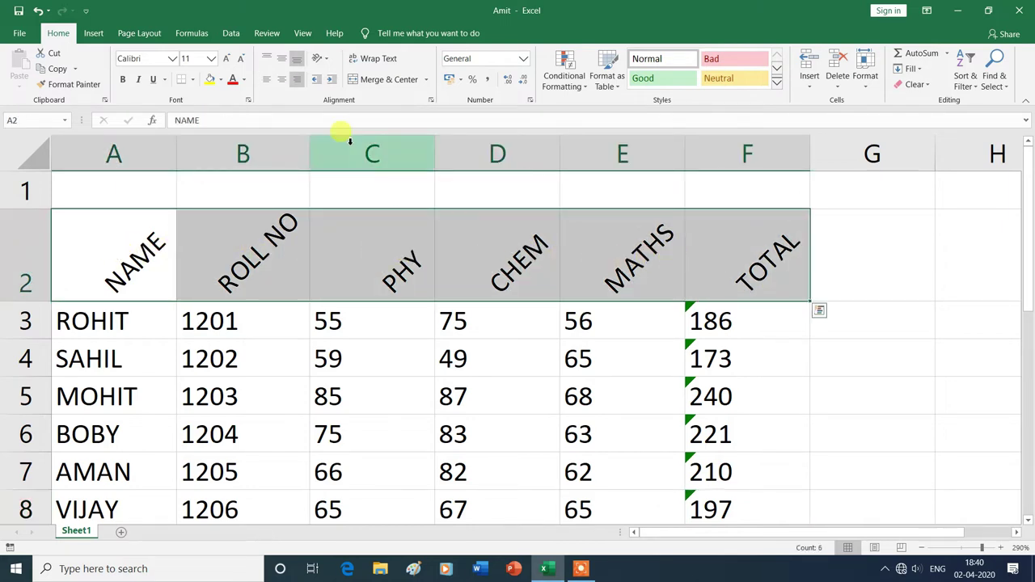
- Change the header labels' orientation to Angle Clockwise
{"action": "left_click", "coordinate": [320, 60]}
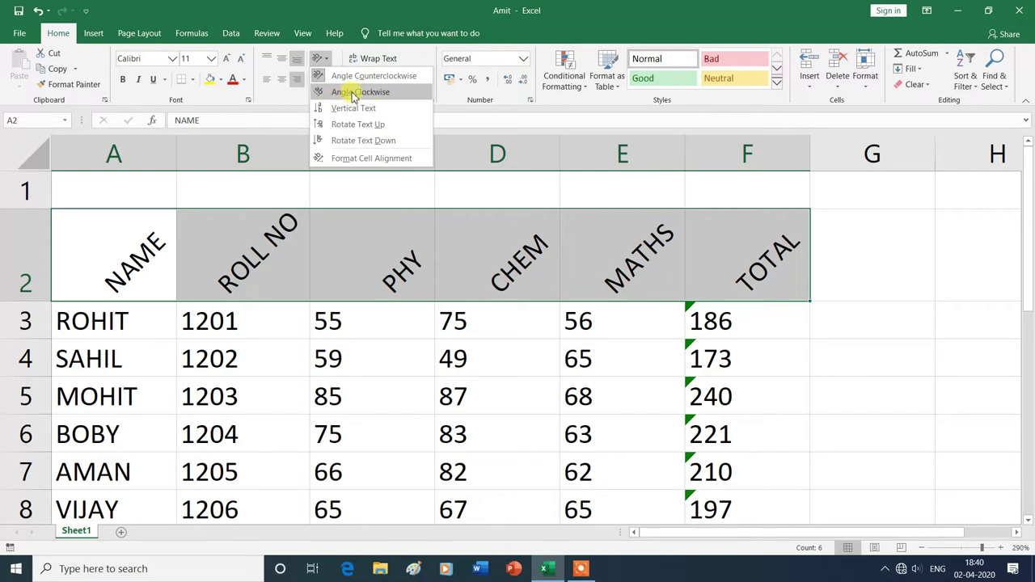
{"action": "left_click", "coordinate": [352, 96]}
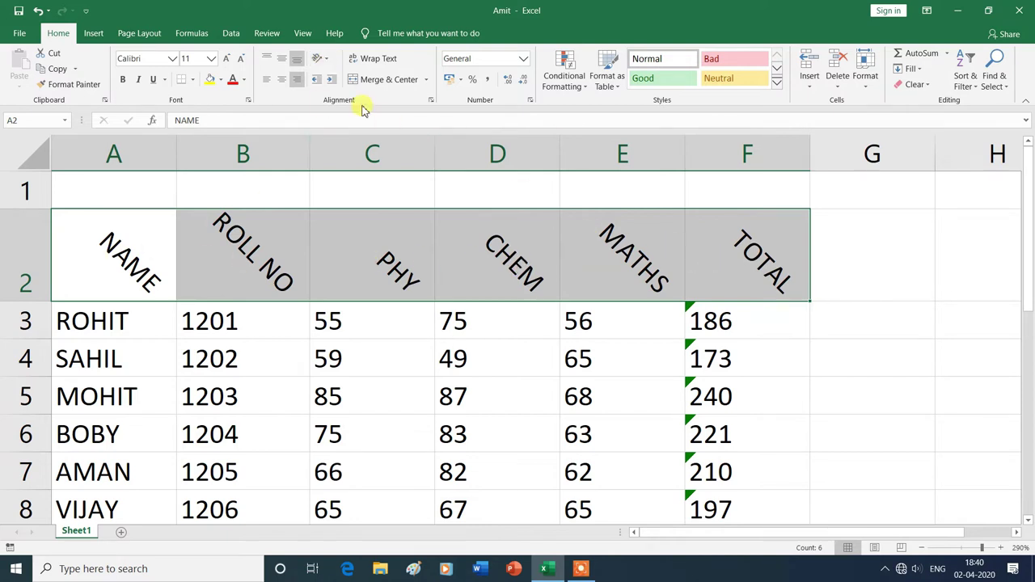
- Rotate the header labels to read upward and make row 2 taller
{"action": "left_click", "coordinate": [329, 59]}
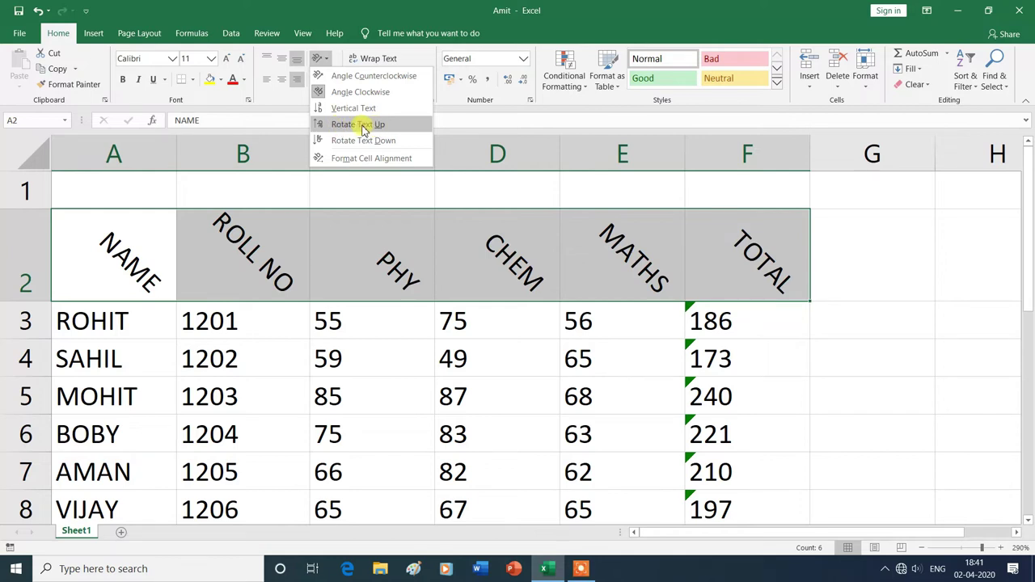
{"action": "left_click", "coordinate": [363, 127]}
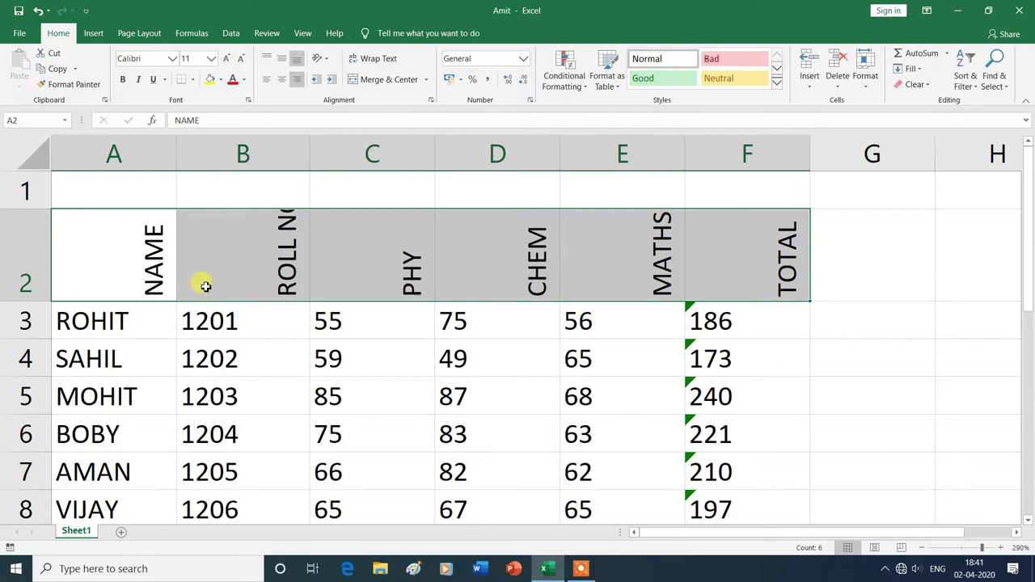
{"action": "left_click_drag", "start_coordinate": [44, 299], "coordinate": [45, 318]}
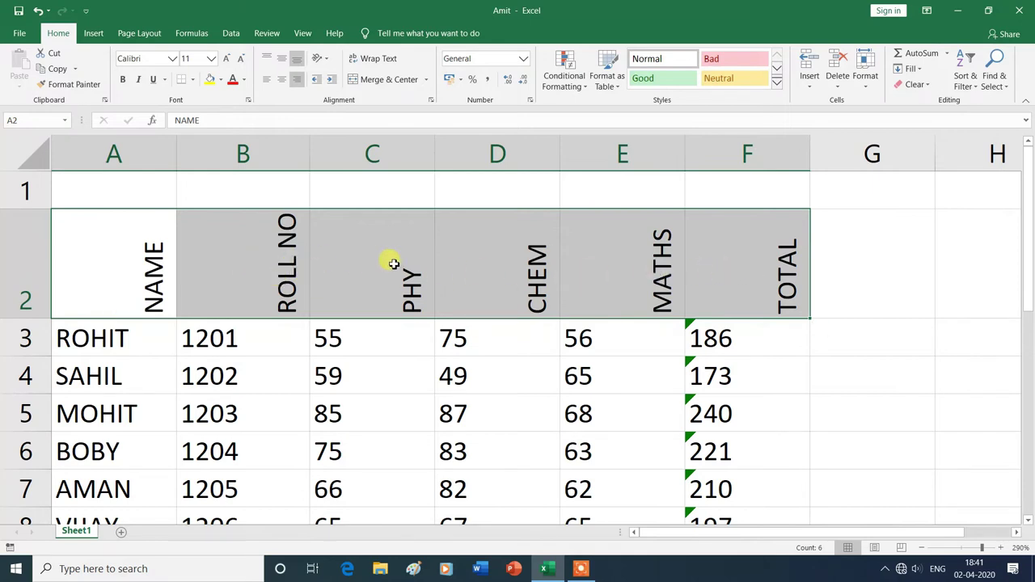
- Switch the header labels to Rotate Text Down
{"action": "left_click", "coordinate": [326, 60]}
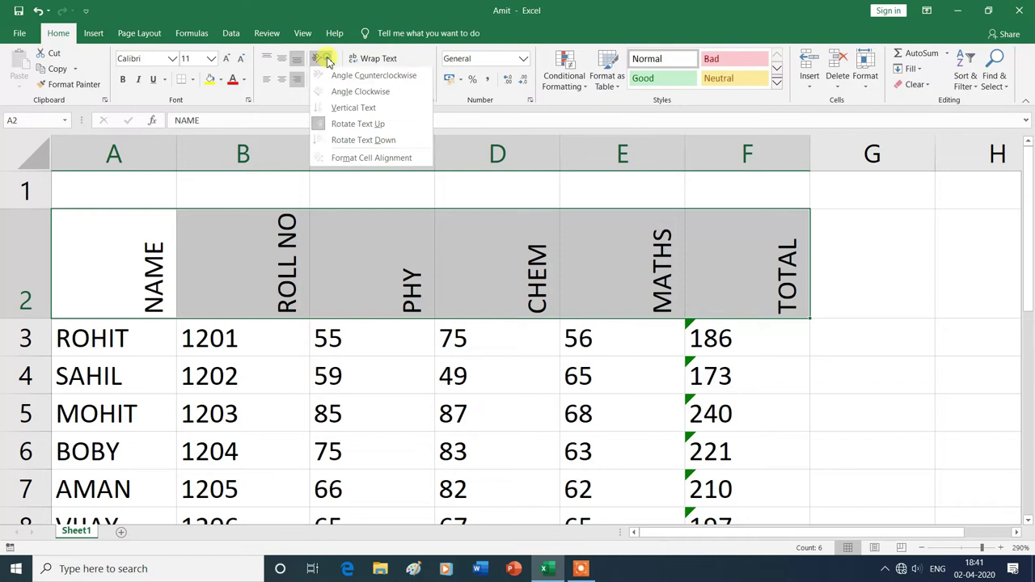
{"action": "left_click", "coordinate": [390, 142]}
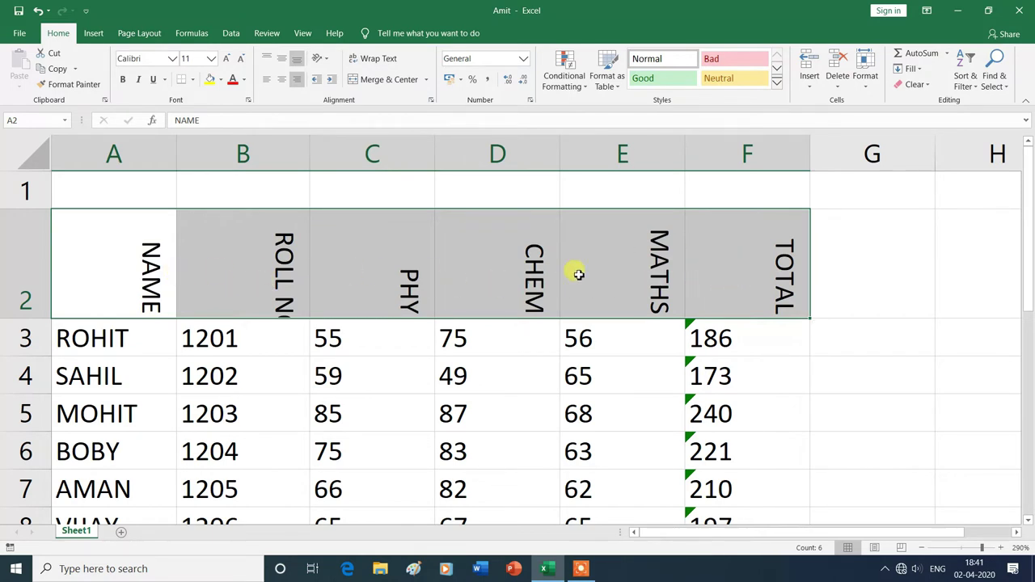
{"action": "left_click", "coordinate": [782, 517]}
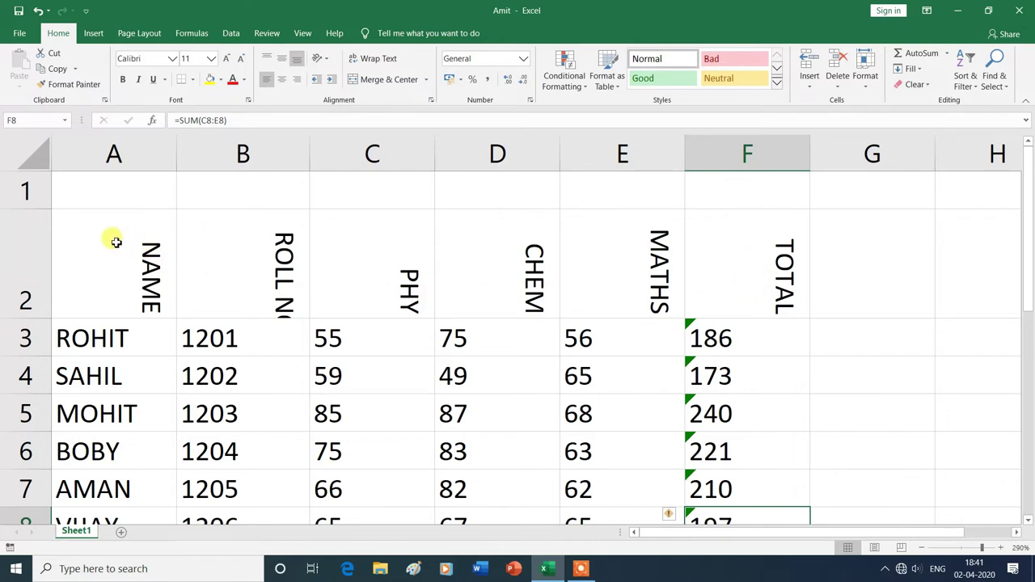
- Select header cells A2:F2 and bring up the Format Cell Alignment settings
{"action": "left_click_drag", "start_coordinate": [113, 243], "coordinate": [696, 287]}
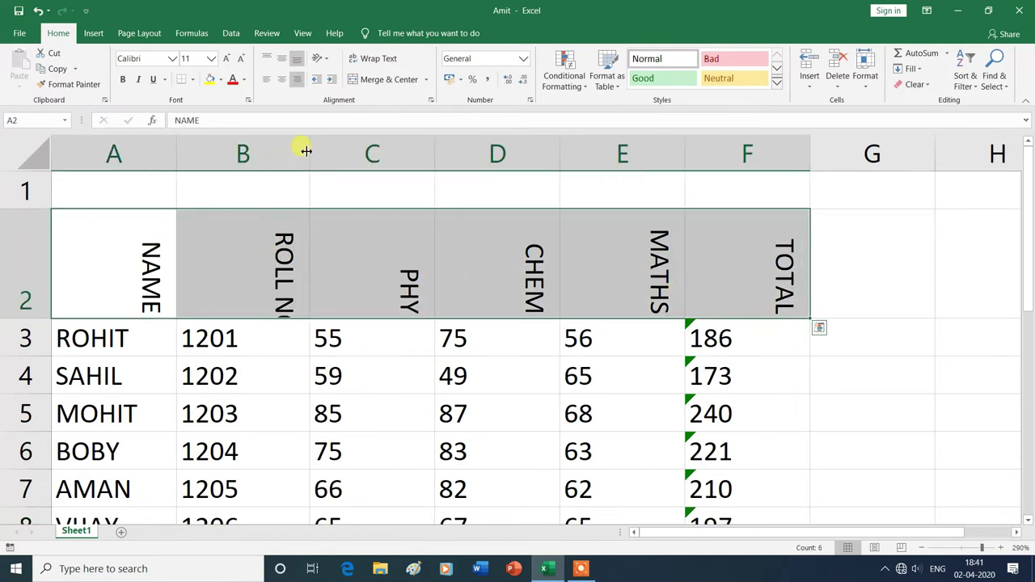
{"action": "left_click", "coordinate": [328, 65]}
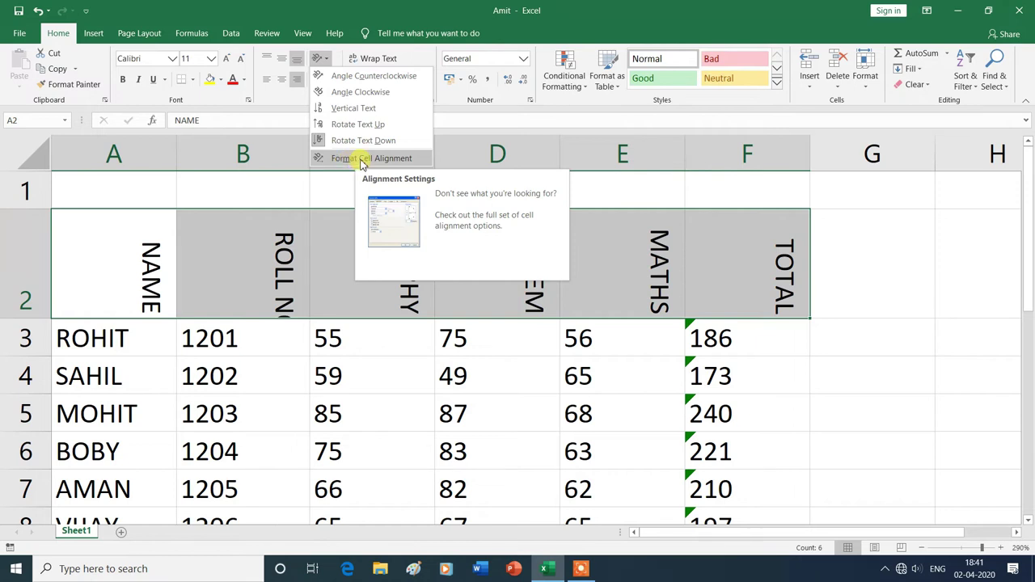
{"action": "left_click", "coordinate": [362, 161]}
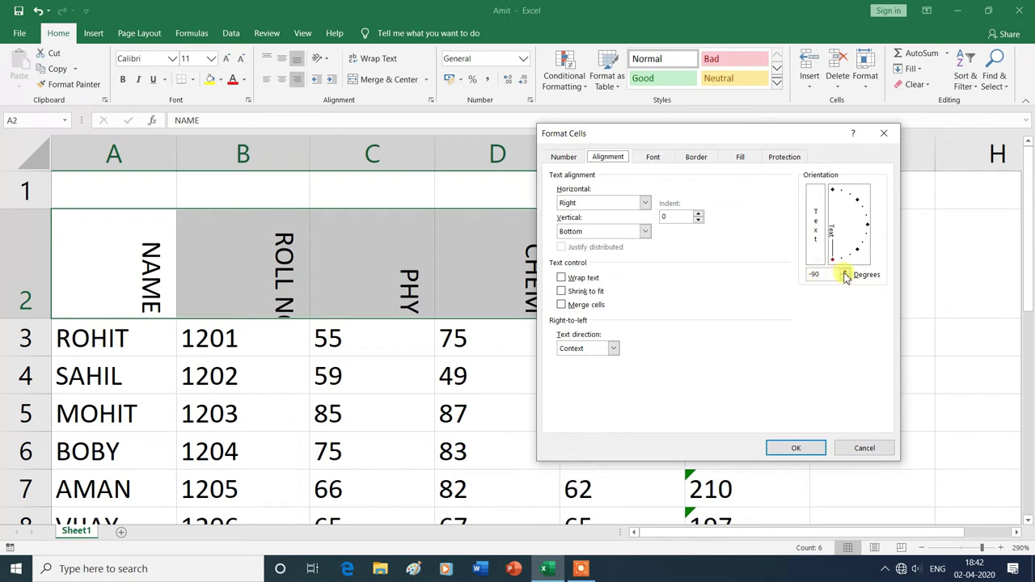
- Set the header text orientation to 25 degrees in the Alignment settings and confirm
{"action": "left_click", "coordinate": [845, 273]}
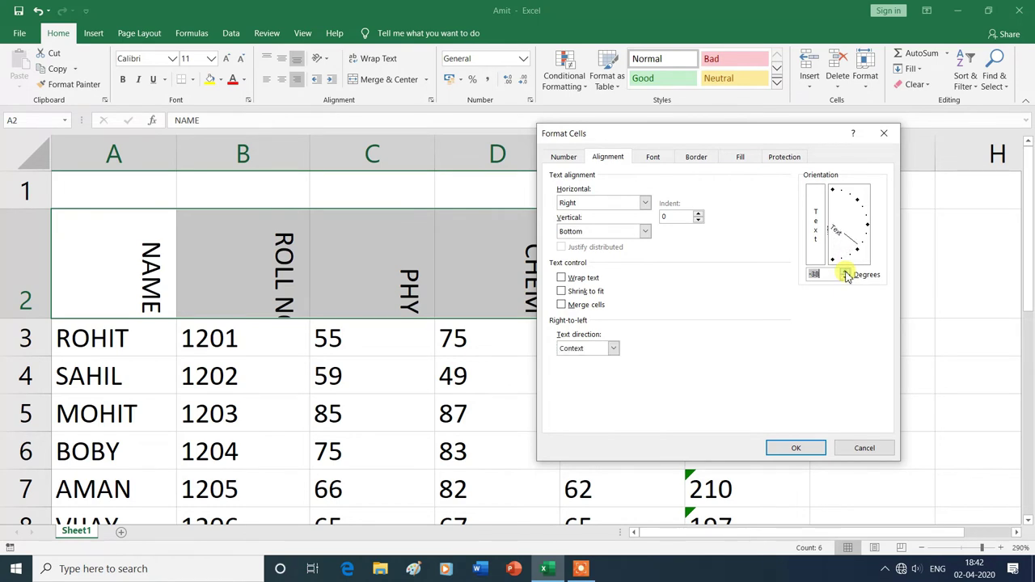
{"action": "left_click", "coordinate": [854, 237]}
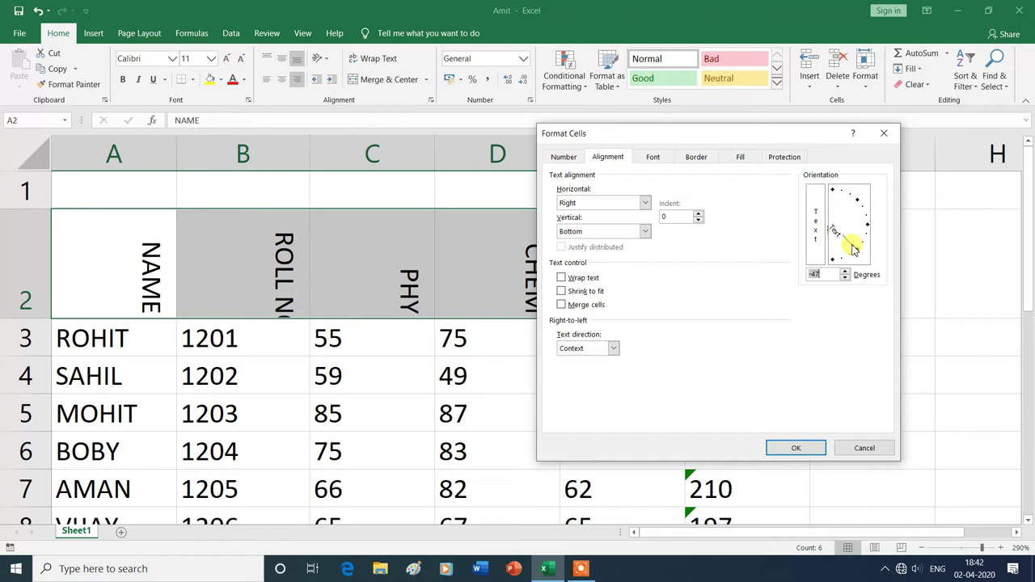
{"action": "left_click_drag", "start_coordinate": [850, 249], "coordinate": [857, 217]}
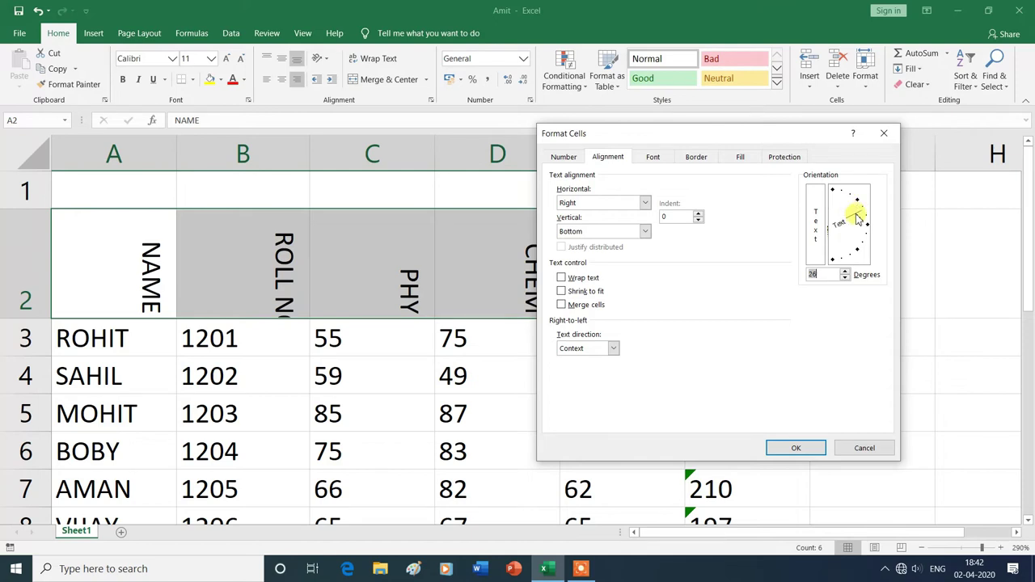
{"action": "left_click_drag", "start_coordinate": [857, 217], "coordinate": [863, 224]}
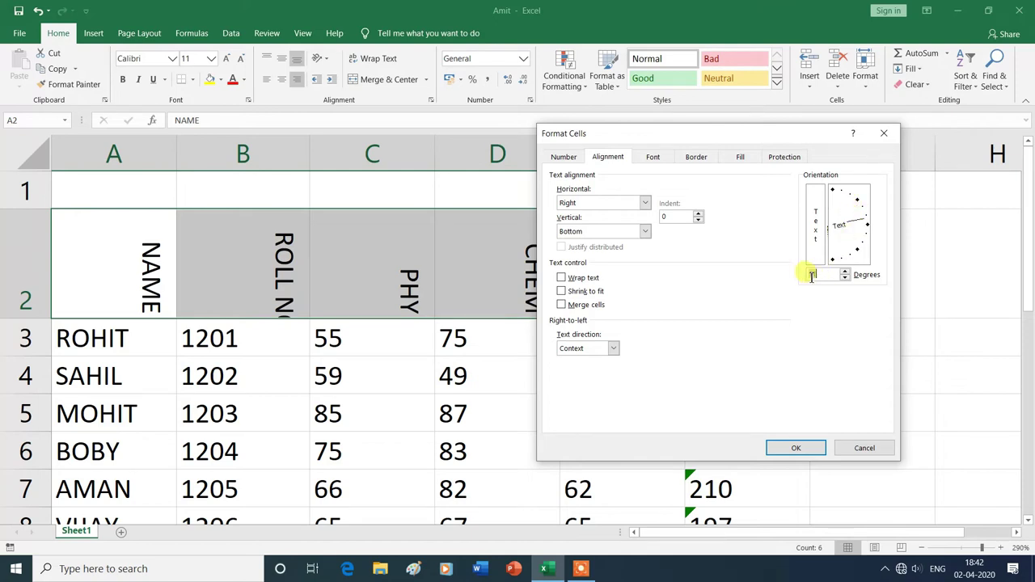
{"action": "left_click", "coordinate": [811, 277]}
{"action": "type", "text": "25"}
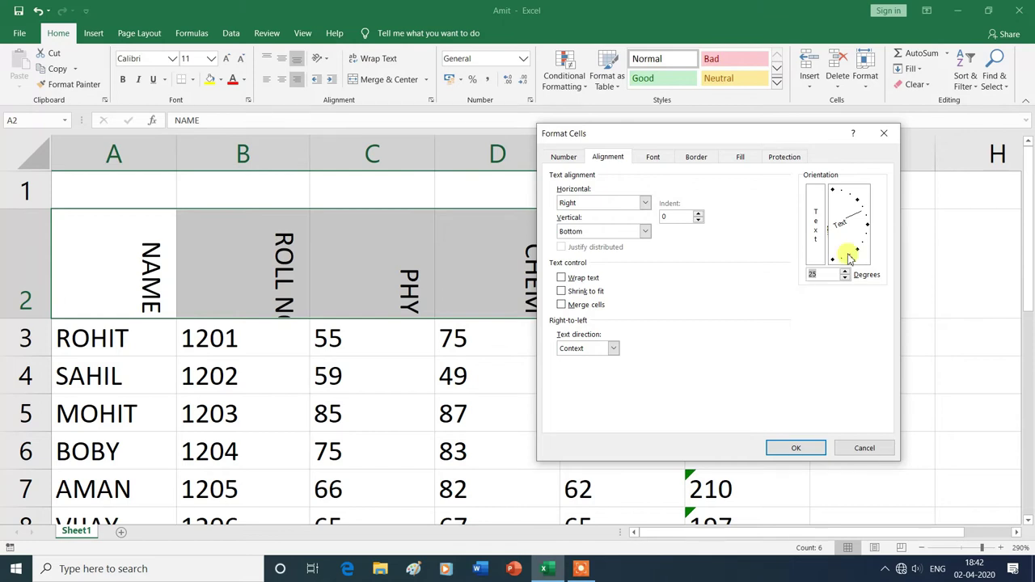
{"action": "left_click", "coordinate": [800, 450]}
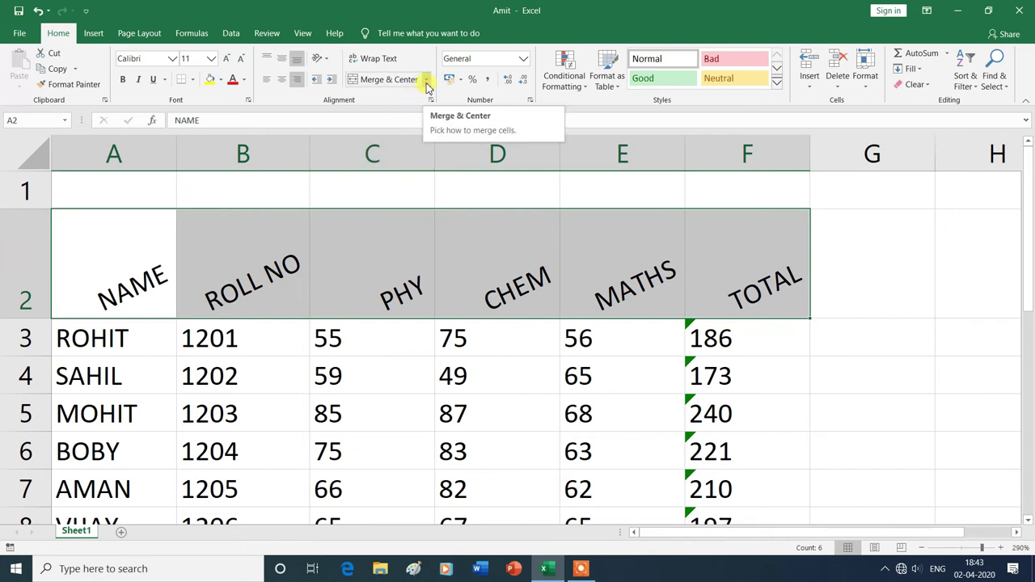
- Deselect to review the 25-degree slanted headers, then reselect the header row A2:F2
{"action": "left_click", "coordinate": [950, 447]}
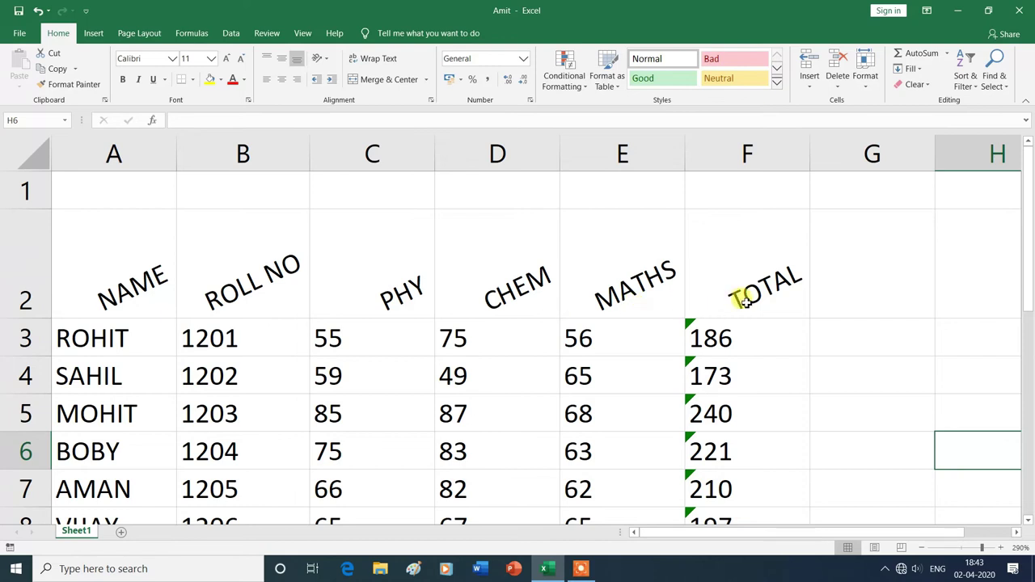
{"action": "mouse_move", "coordinate": [100, 267]}
{"action": "left_mouse_down"}
{"action": "mouse_move", "coordinate": [291, 282]}
{"action": "mouse_move", "coordinate": [699, 283]}
{"action": "left_mouse_up"}
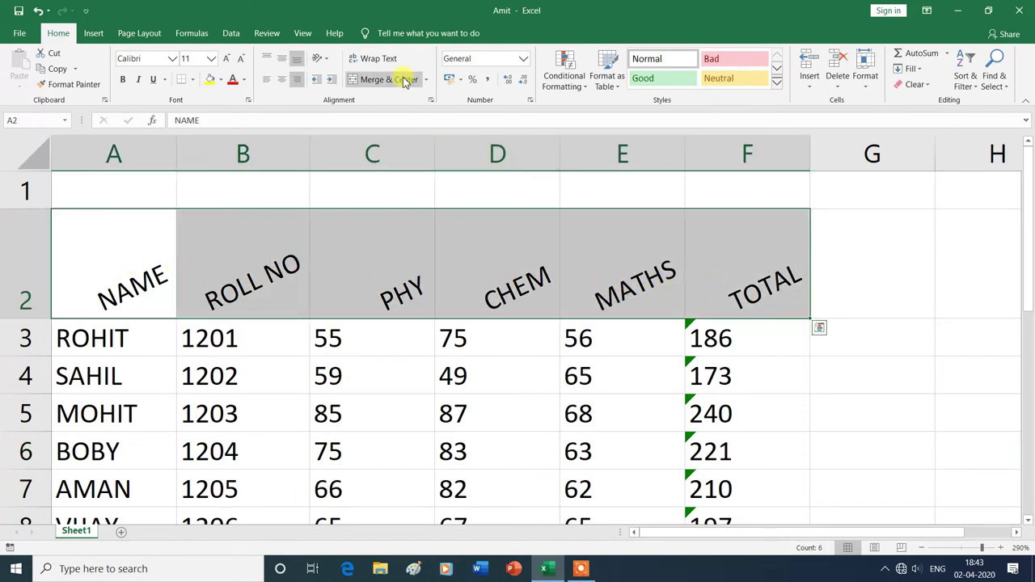
- Reset the header orientation to 0 degrees so NAME through TOTAL read horizontally
{"action": "left_click", "coordinate": [325, 61]}
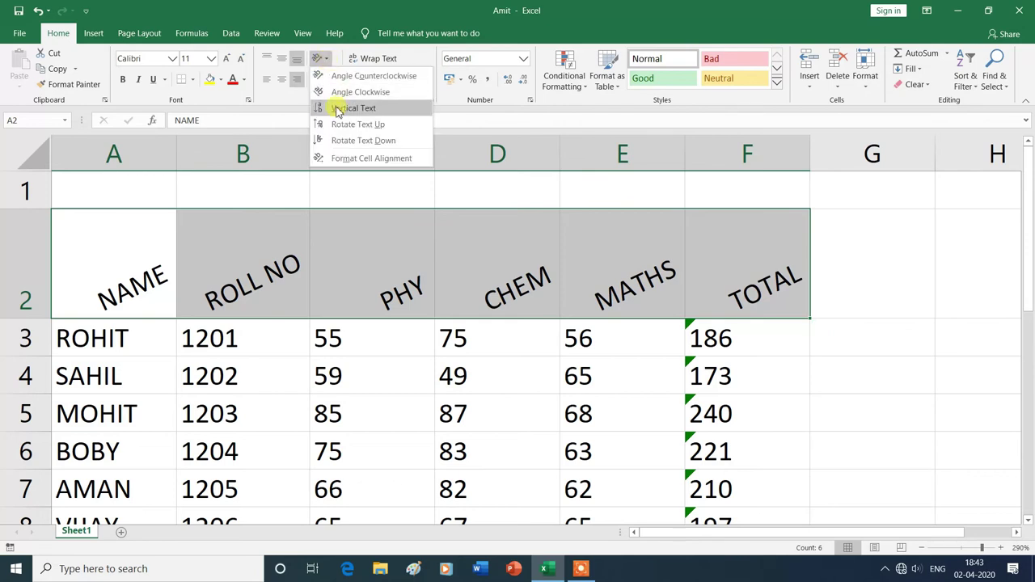
{"action": "left_click", "coordinate": [346, 159]}
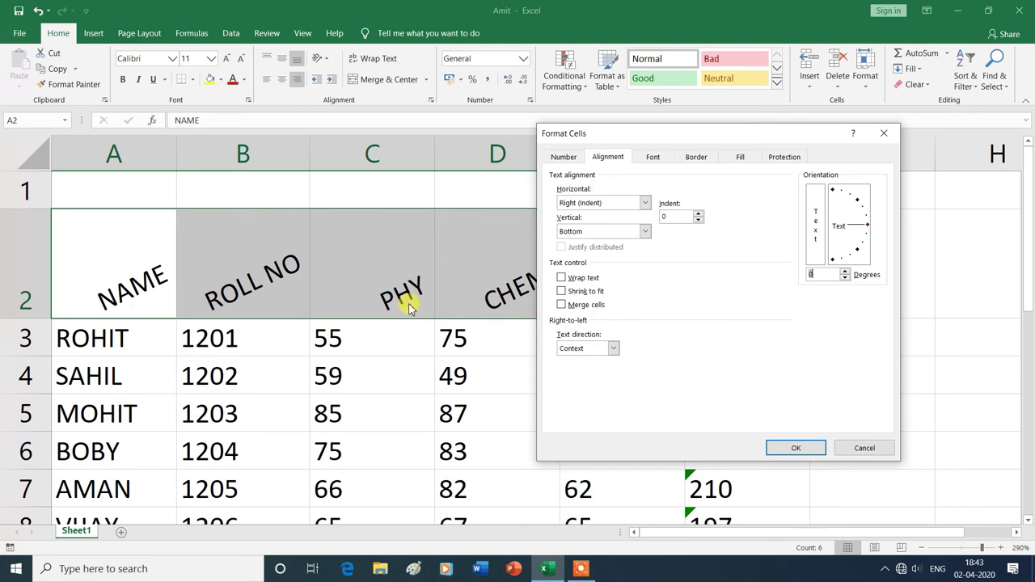
{"action": "left_click", "coordinate": [792, 450]}
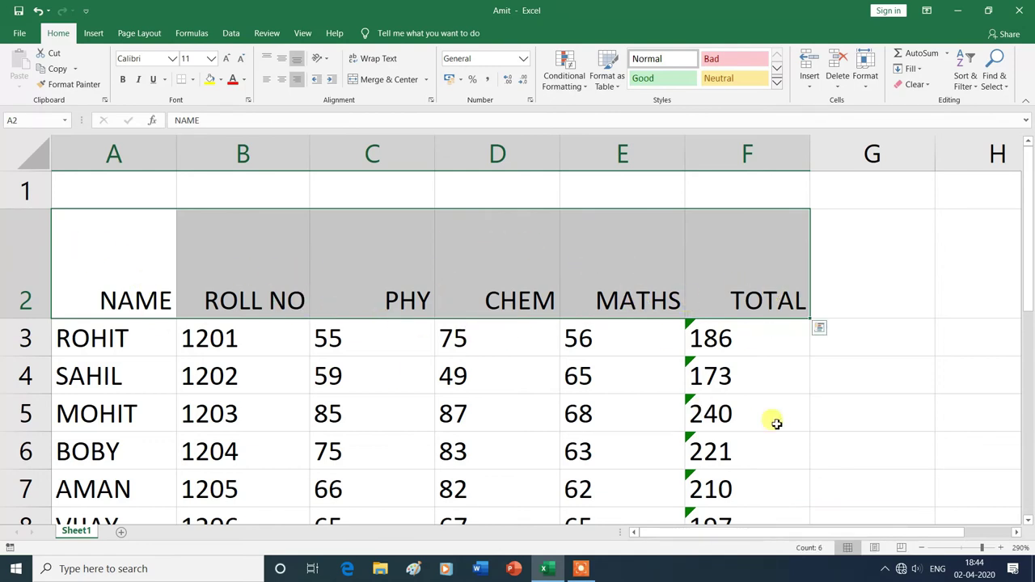
{"action": "left_click", "coordinate": [756, 511]}
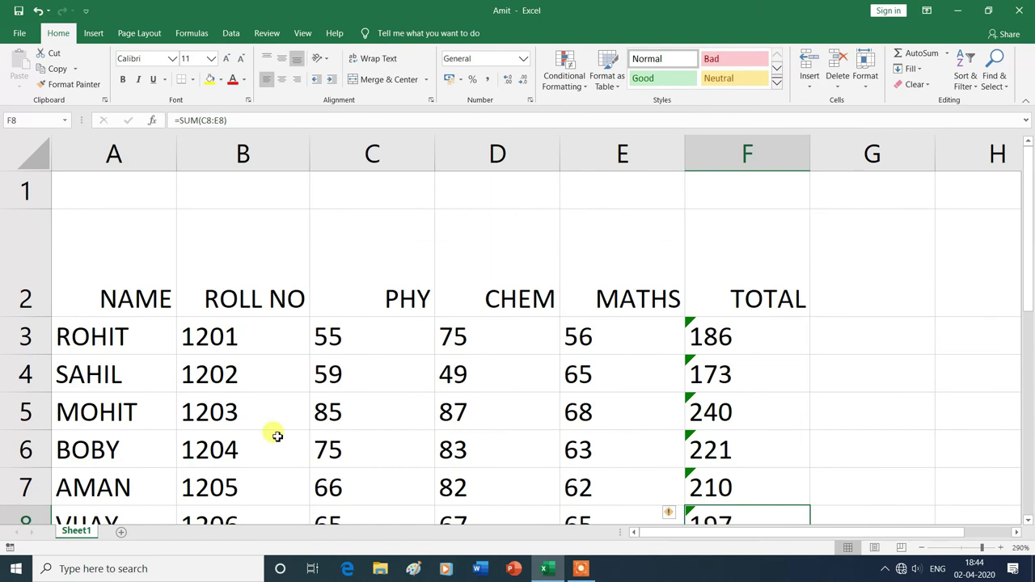
- Drag row 2 back down to a normal height of about 17.40
{"action": "left_click_drag", "start_coordinate": [42, 318], "coordinate": [47, 255]}
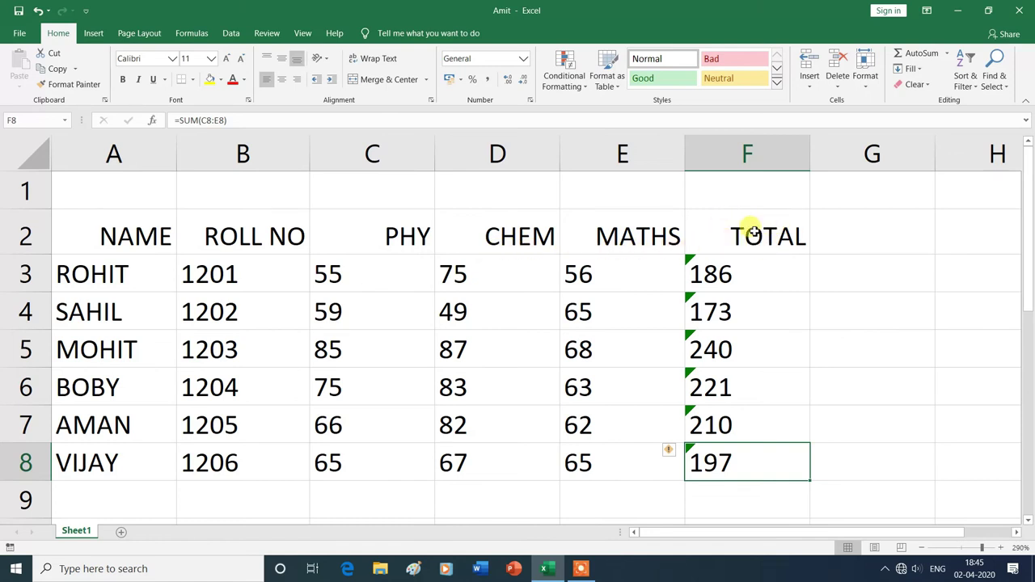
{"action": "scroll", "coordinate": [630, 455], "scroll_direction": "down", "scroll_amount": 1}
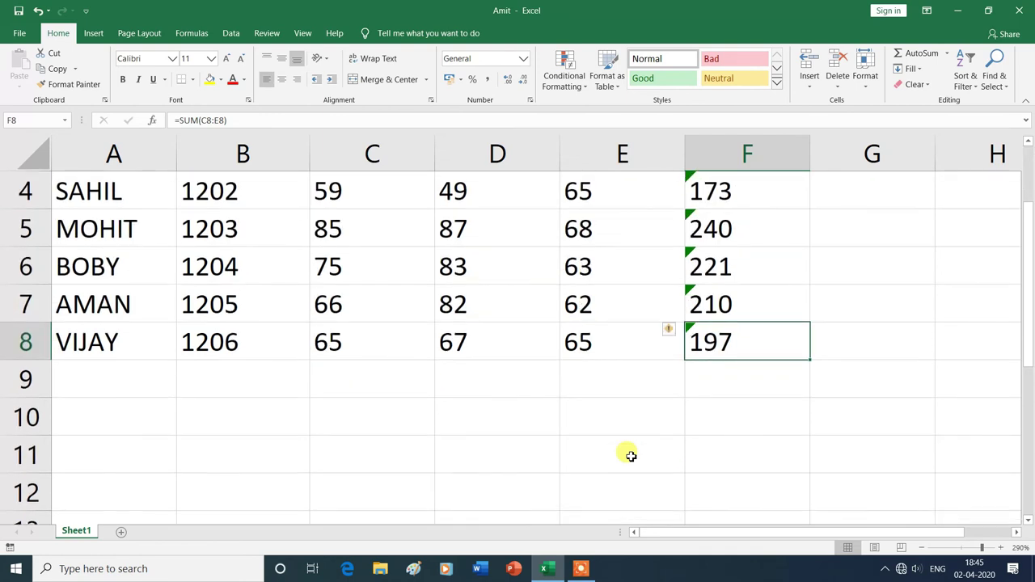
- Select the Signature cell D10 and indent its label by one level
{"action": "left_click", "coordinate": [536, 418]}
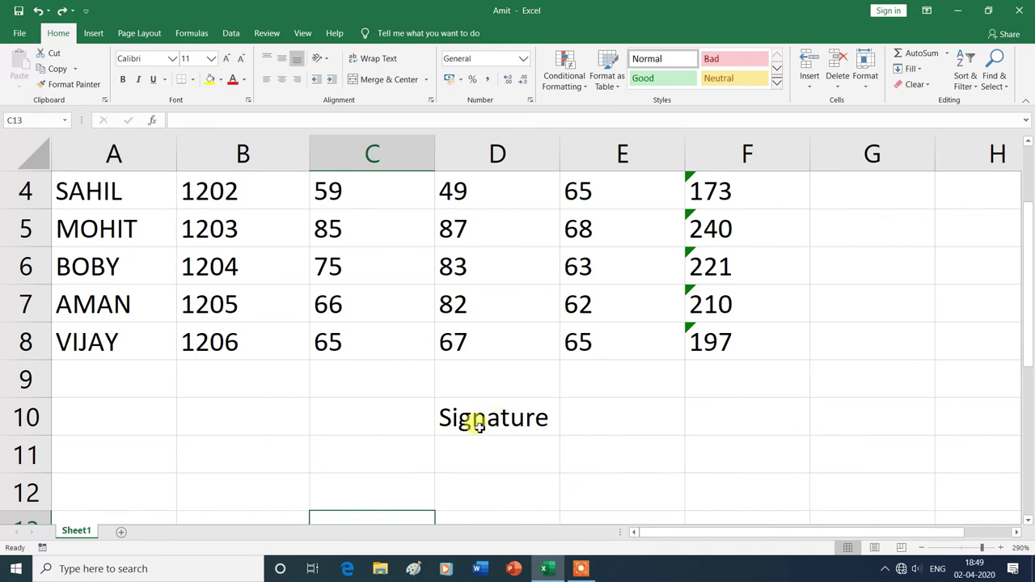
{"action": "left_click", "coordinate": [474, 419]}
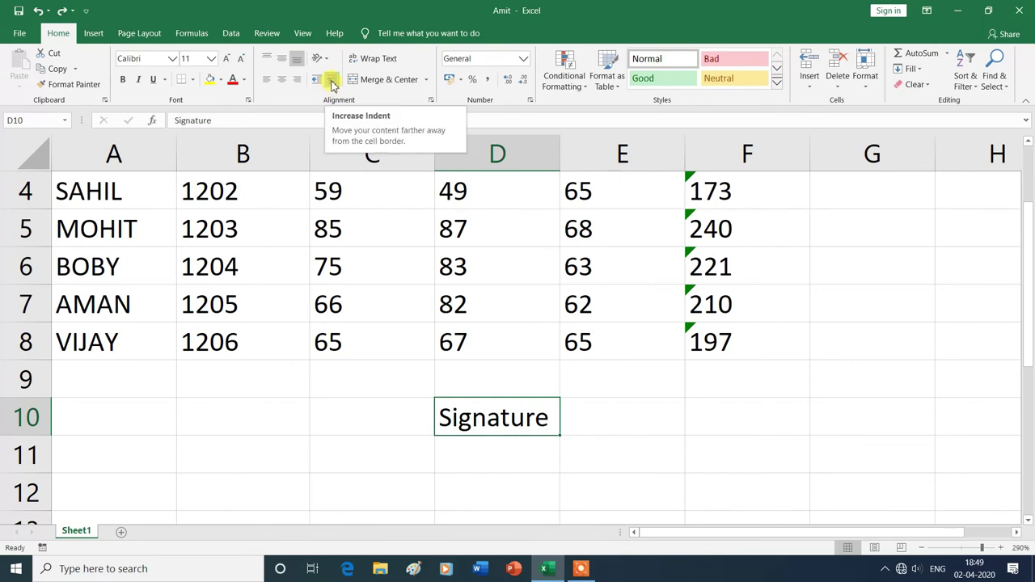
{"action": "left_click", "coordinate": [331, 82]}
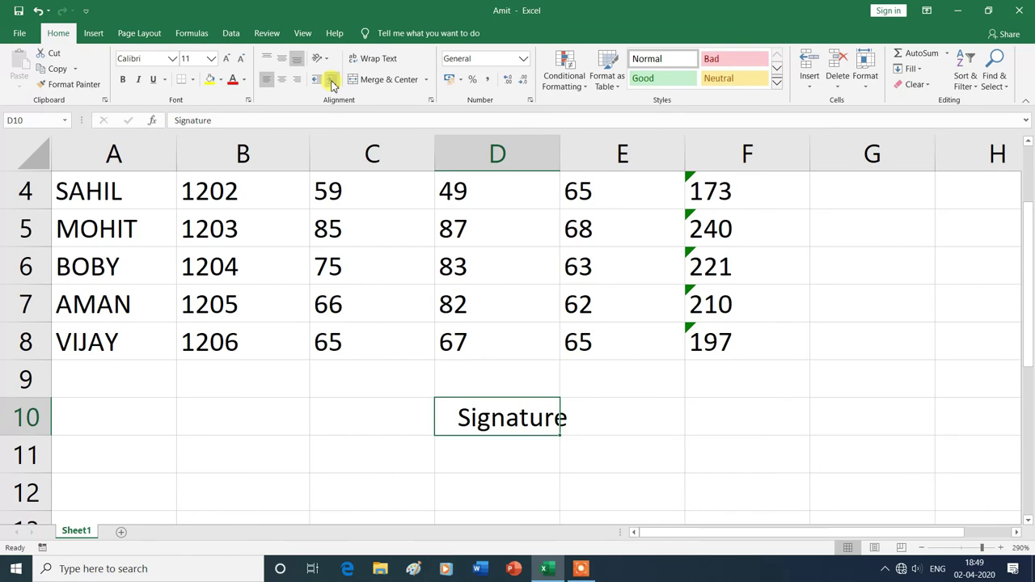
- Increase the D10 Signature indent nine more levels so it displays across columns E and F
{"action": "left_click", "coordinate": [331, 82]}
{"action": "left_click", "coordinate": [332, 82]}
{"action": "left_click", "coordinate": [332, 83]}
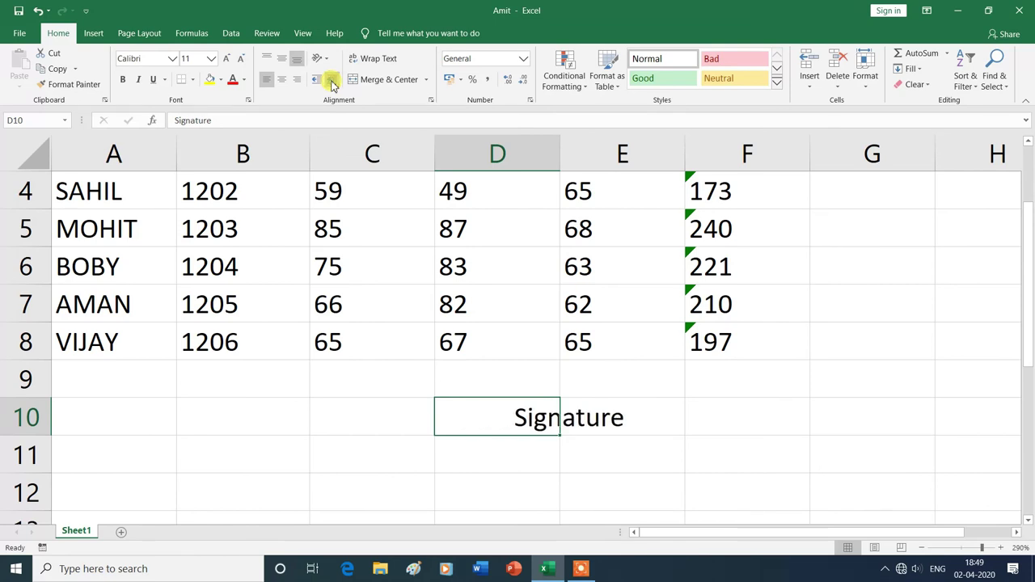
{"action": "left_click", "coordinate": [332, 82]}
{"action": "left_click", "coordinate": [332, 83]}
{"action": "left_click", "coordinate": [332, 82]}
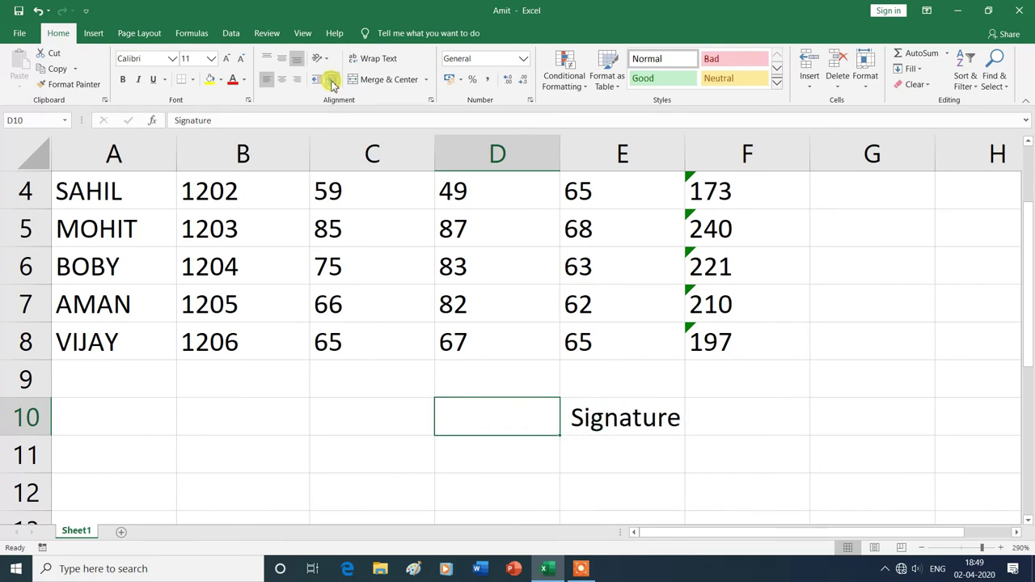
{"action": "left_click", "coordinate": [332, 82]}
{"action": "left_click", "coordinate": [332, 83]}
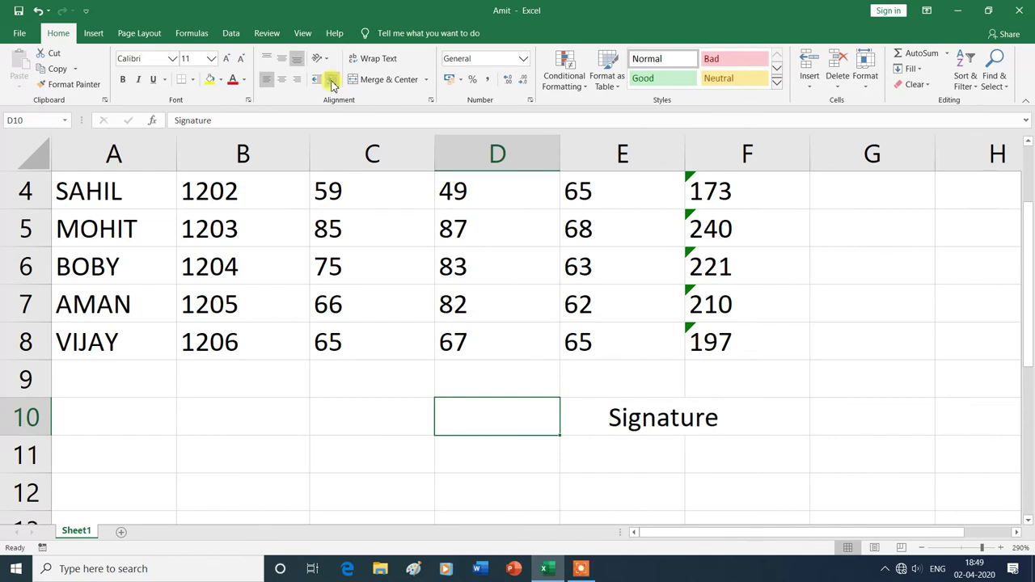
{"action": "left_click", "coordinate": [331, 82]}
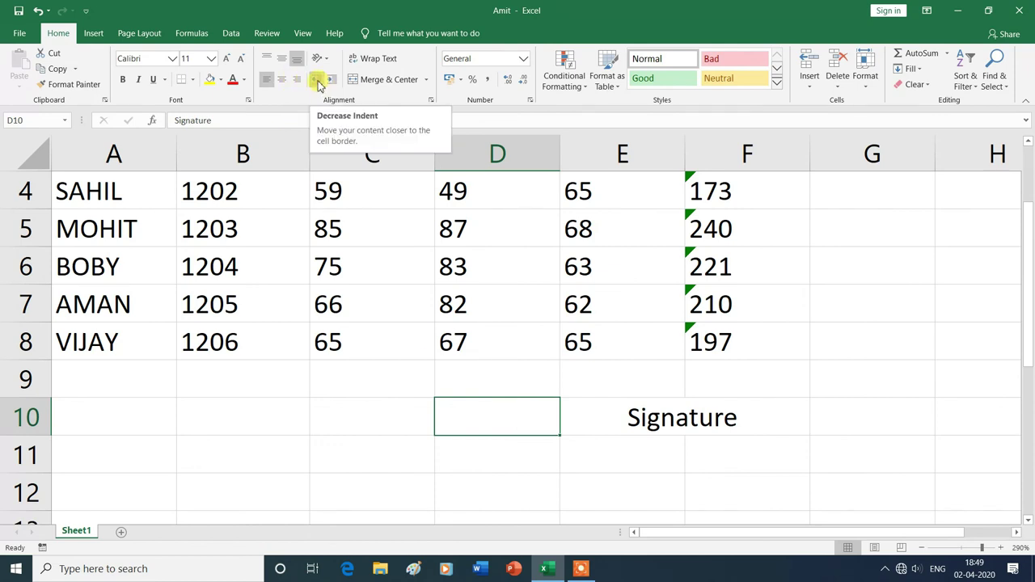
- Decrease the Signature label's indent ten times, back toward D10's left edge
{"action": "left_click", "coordinate": [317, 81]}
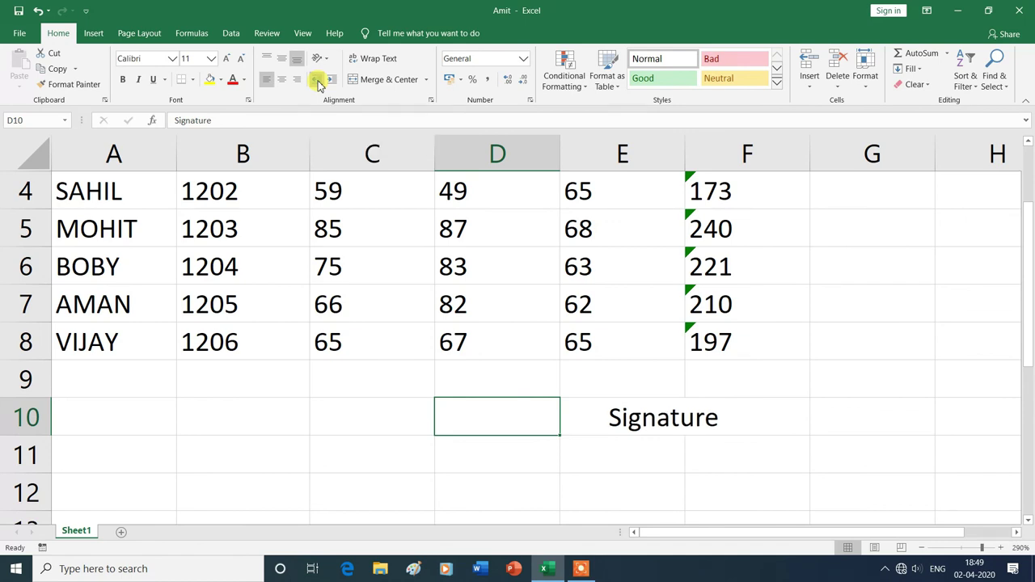
{"action": "left_click", "coordinate": [317, 81]}
{"action": "left_click", "coordinate": [317, 81]}
{"action": "left_click", "coordinate": [317, 81]}
{"action": "left_click", "coordinate": [317, 81]}
{"action": "left_click", "coordinate": [317, 81]}
{"action": "left_click", "coordinate": [317, 81]}
{"action": "left_click", "coordinate": [316, 81]}
{"action": "left_click", "coordinate": [317, 81]}
{"action": "left_click", "coordinate": [317, 81]}
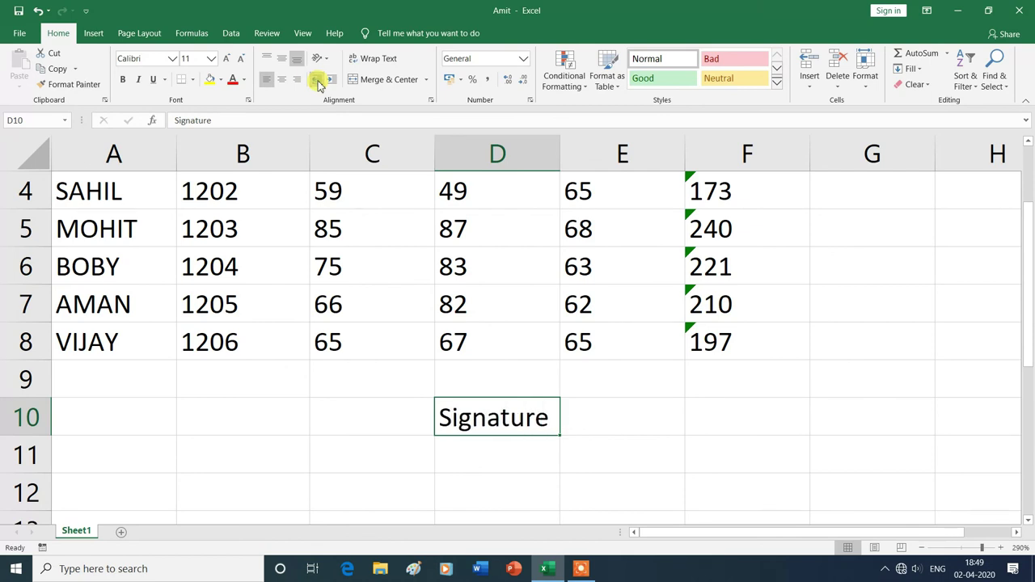
- Add three indent levels to Signature, then decrease the indent three times
{"action": "left_click", "coordinate": [334, 81]}
{"action": "left_click", "coordinate": [333, 81]}
{"action": "left_click", "coordinate": [333, 81]}
{"action": "left_click", "coordinate": [333, 81]}
{"action": "left_click", "coordinate": [316, 81]}
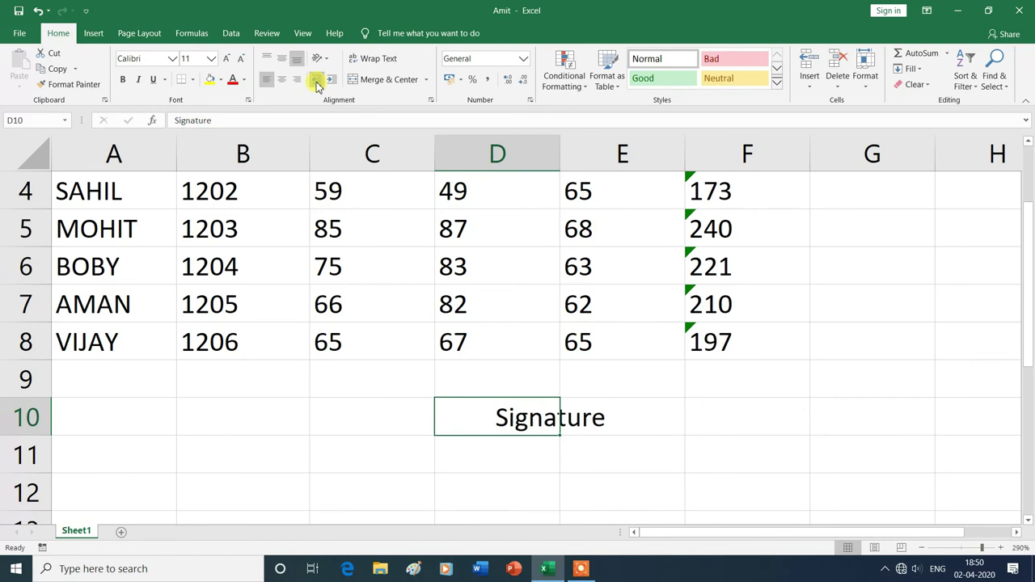
{"action": "left_click", "coordinate": [317, 81]}
{"action": "left_click", "coordinate": [317, 81]}
{"action": "left_click", "coordinate": [317, 80]}
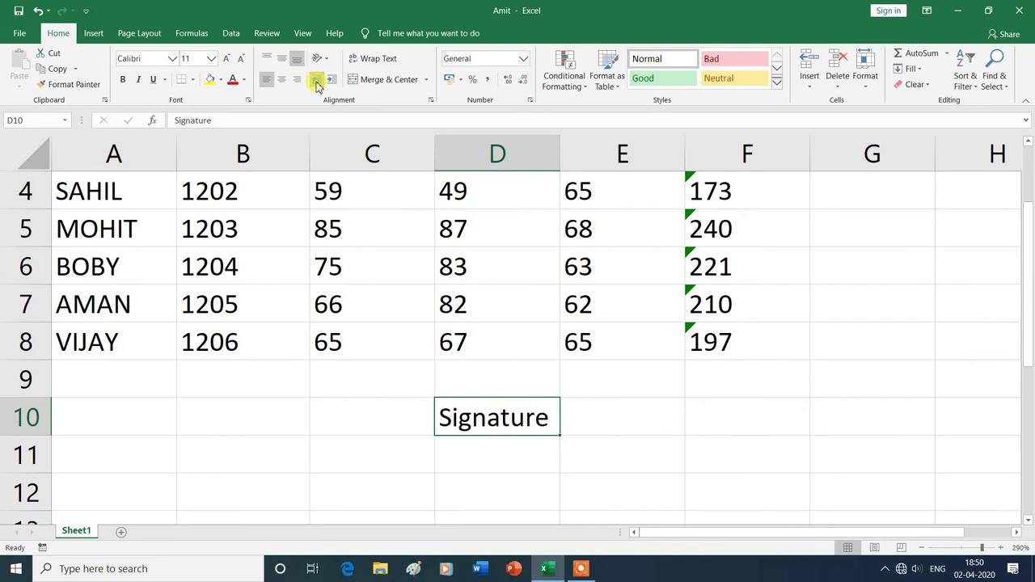